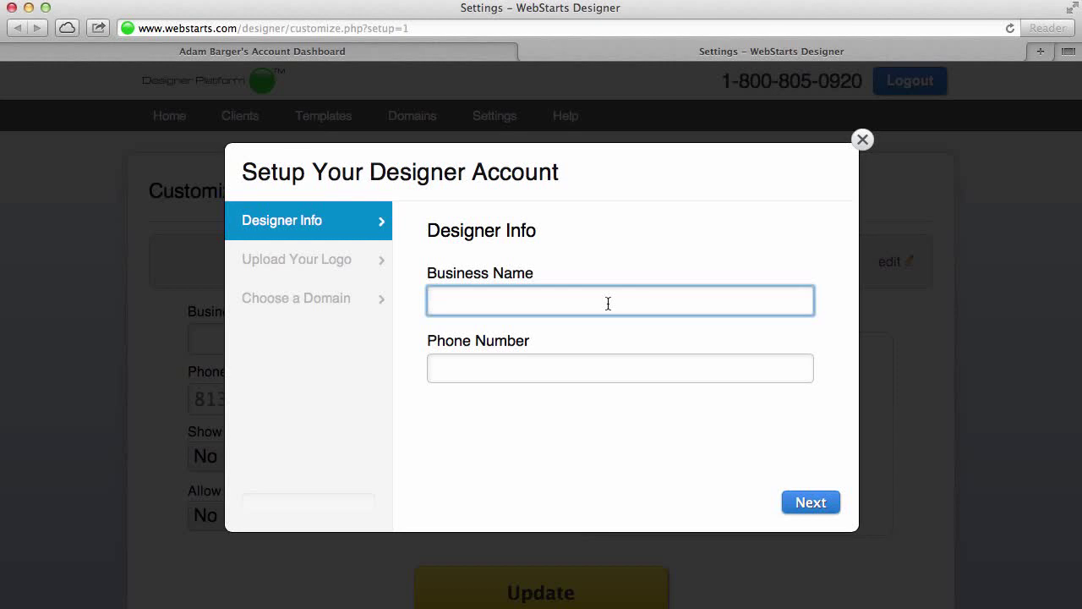
# Enter 'Pinwheel Designs' as the business name and fill in the business phone number
pyautogui.write('Pinwheel Designs')
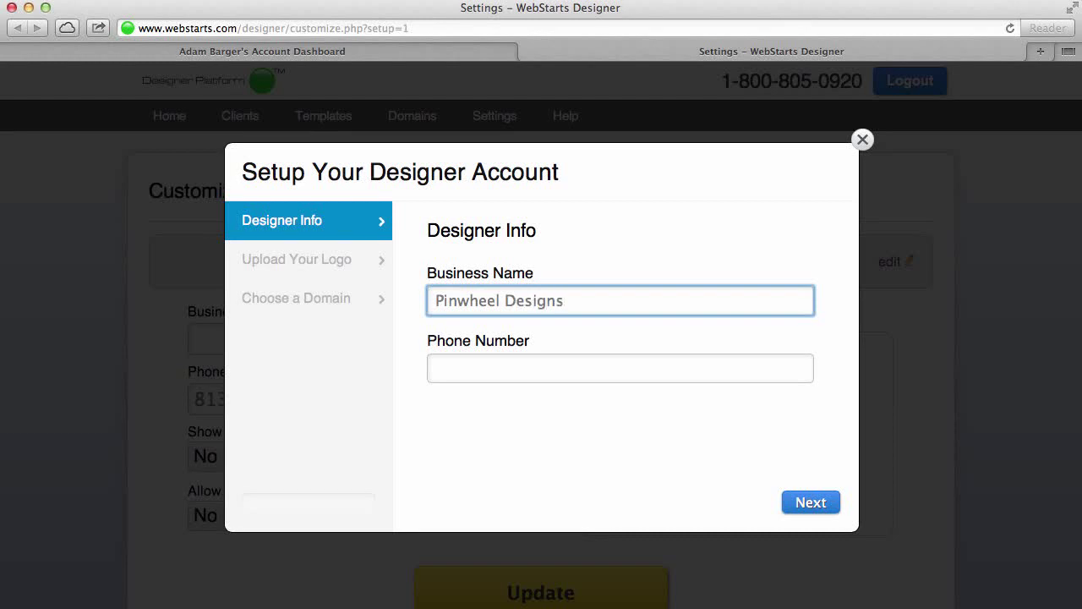
pyautogui.press('Tab')
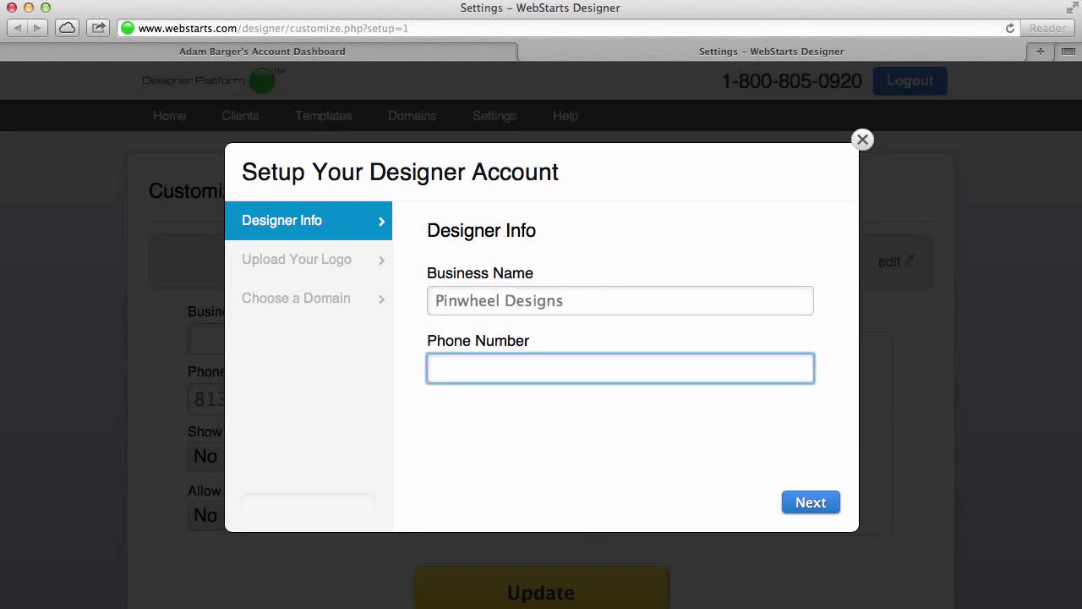
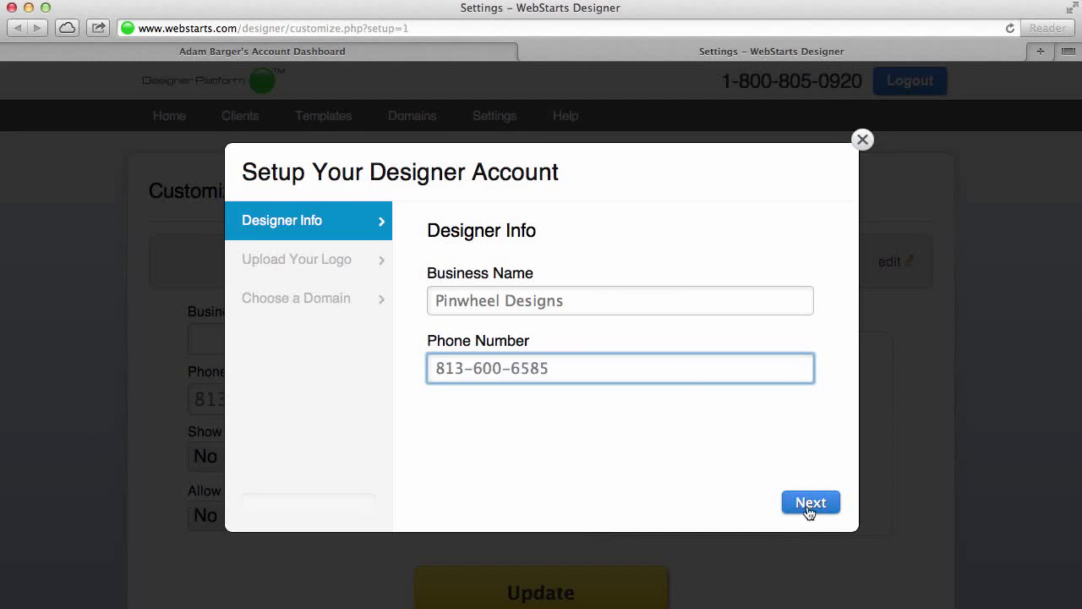
# Move to the logo step and choose Pinwheel.gif from Finder as the designer logo
pyautogui.click(808, 512)
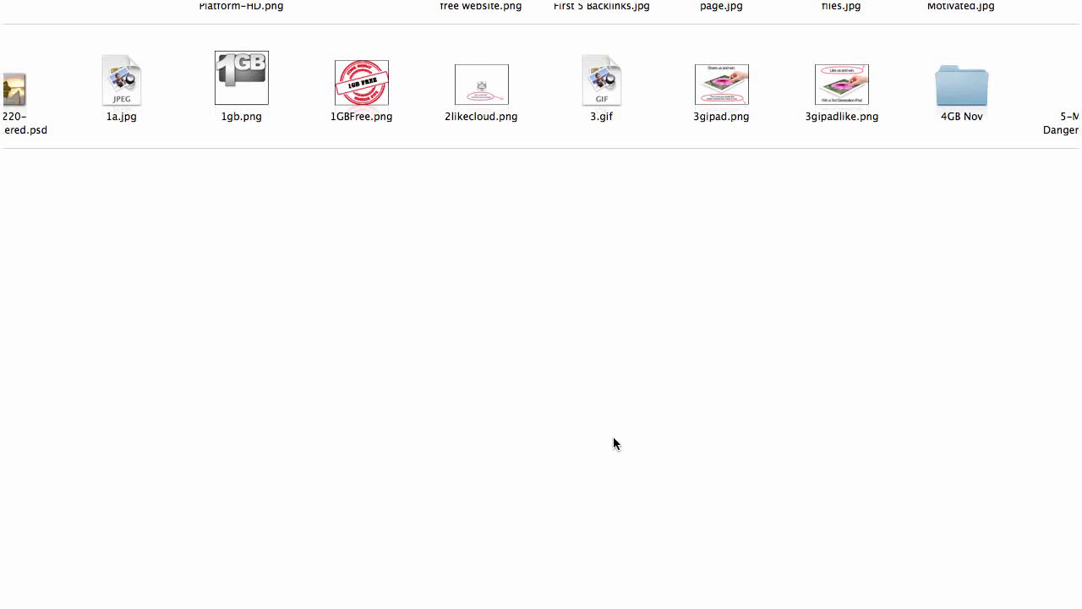
pyautogui.scroll(-3, 614, 436)
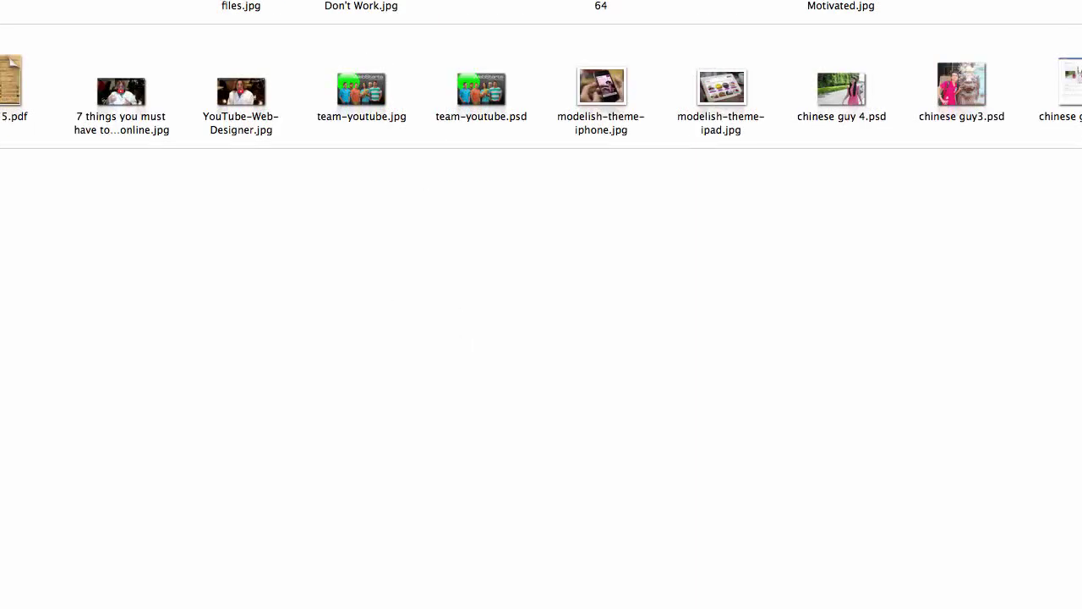
pyautogui.scroll(-5, 541, 304)
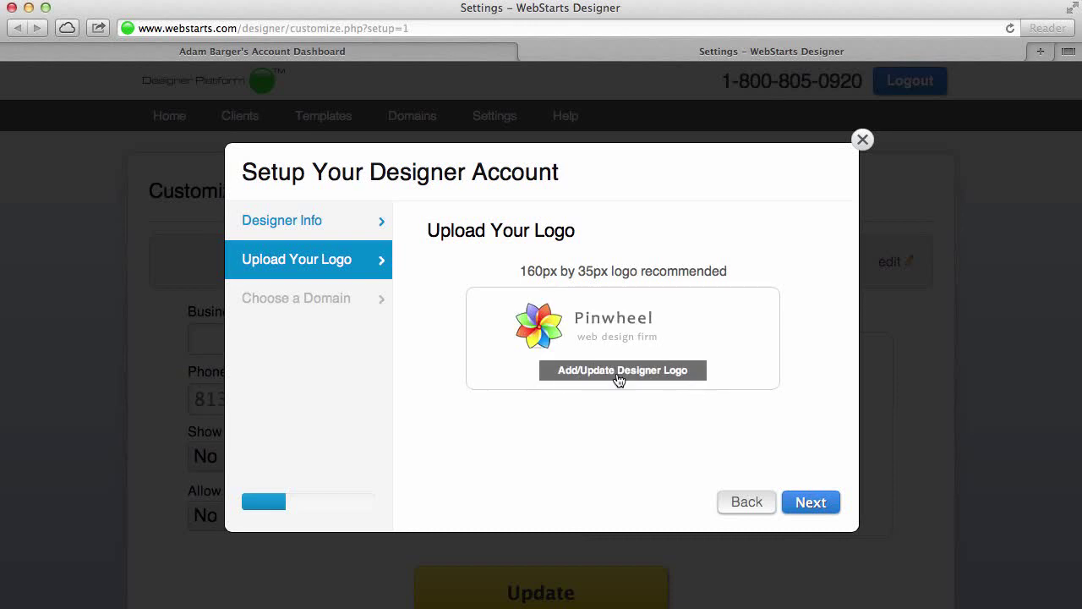
# Start adding a new domain and check whether pinwheeldesignfirm.com is available
pyautogui.click(824, 510)
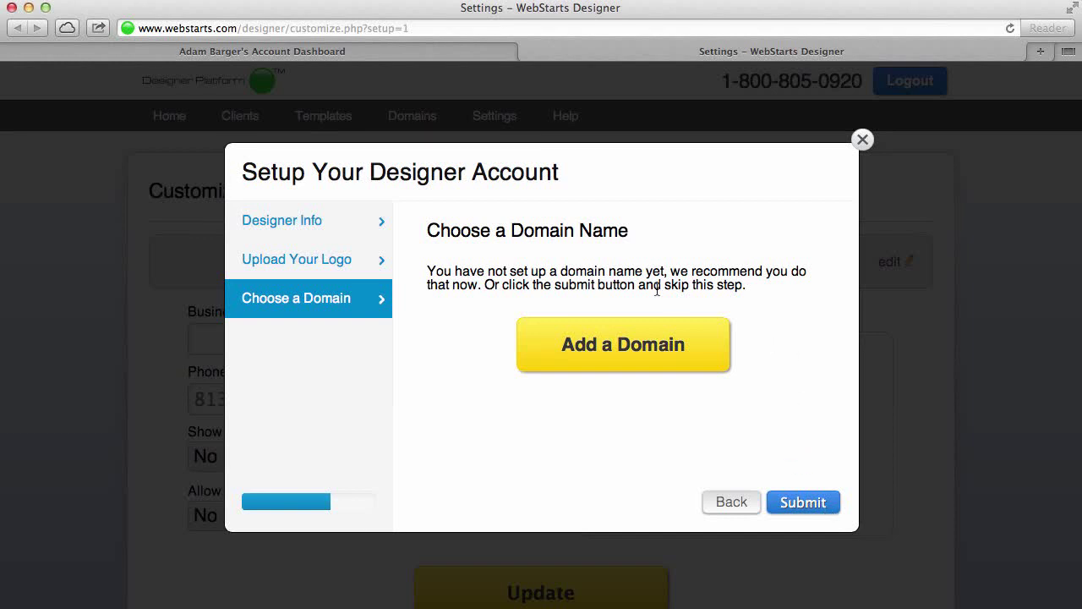
pyautogui.click(626, 347)
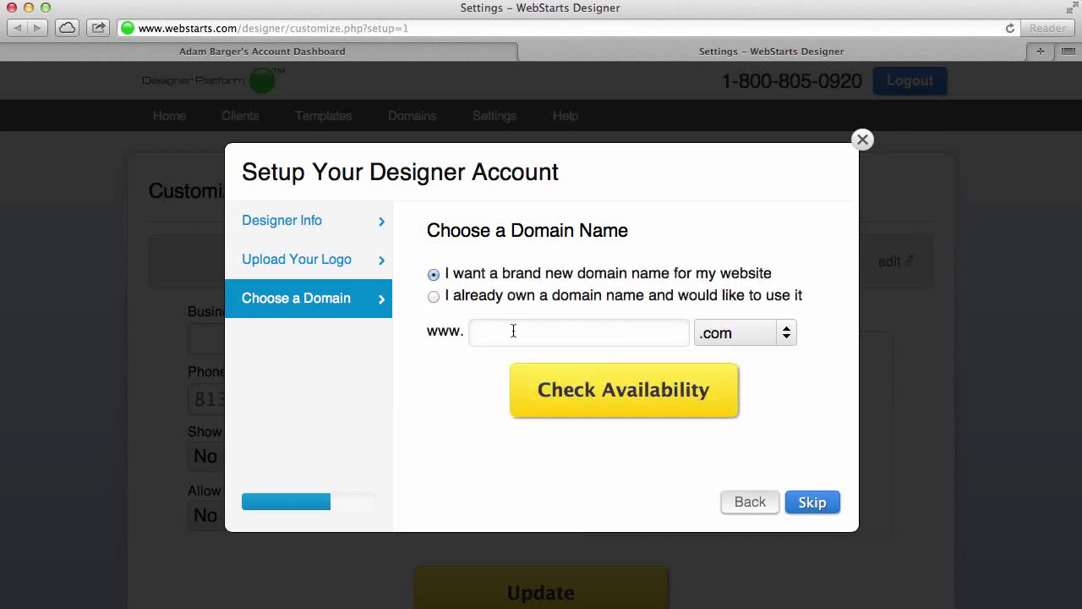
pyautogui.click(541, 337)
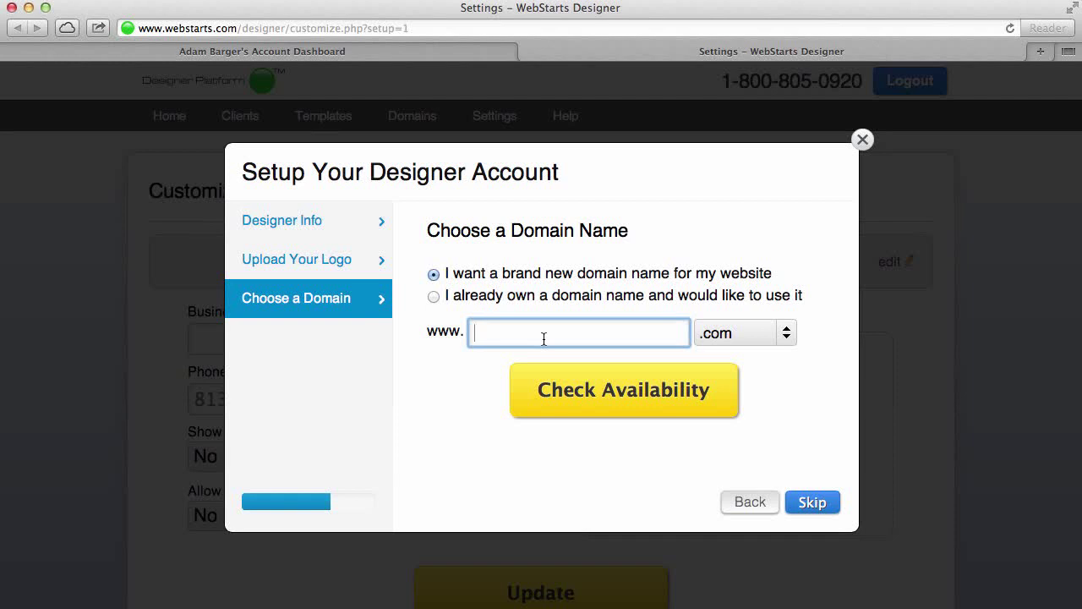
pyautogui.write('pinwheel designfirm')
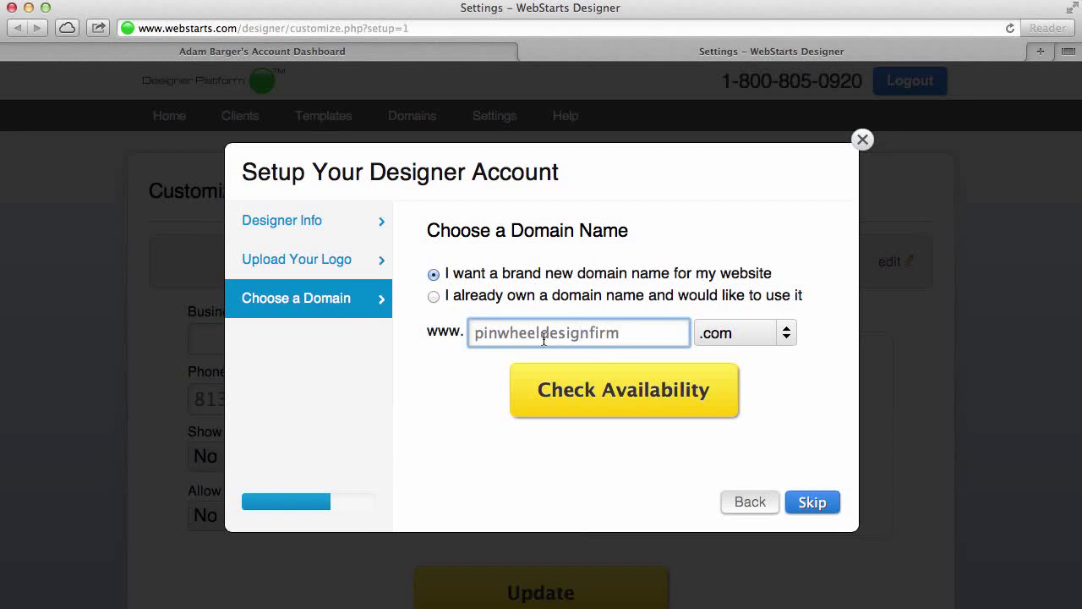
pyautogui.click(638, 413)
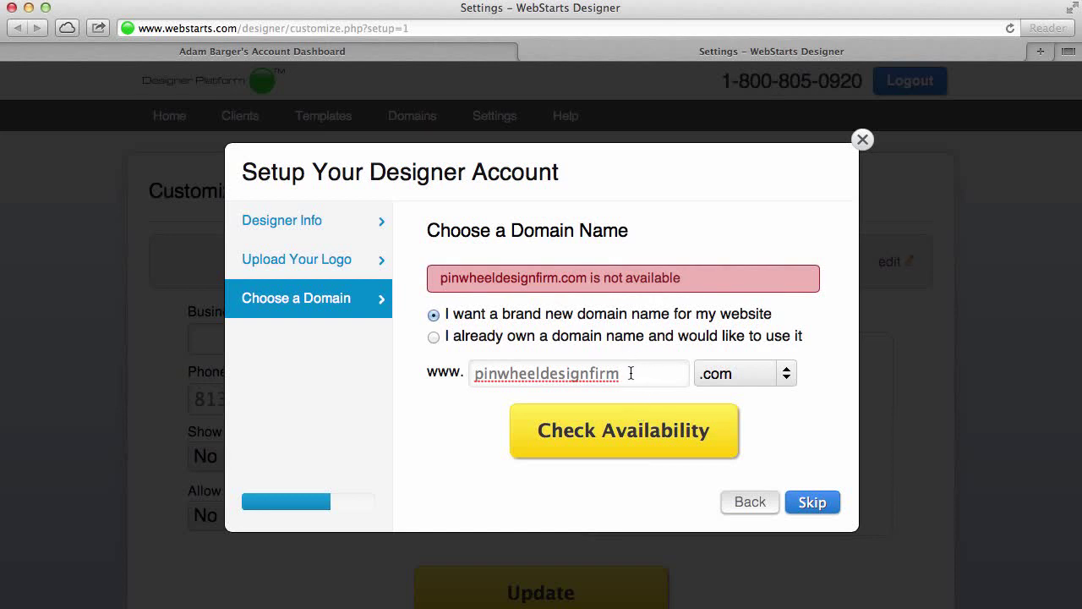
# Edit the name to pinwheeldesigns.com and check its availability
pyautogui.click(631, 375)
pyautogui.press('BackSpace')
pyautogui.press('BackSpace')
pyautogui.press('BackSpace')
pyautogui.press('BackSpace')
pyautogui.press('BackSpace')
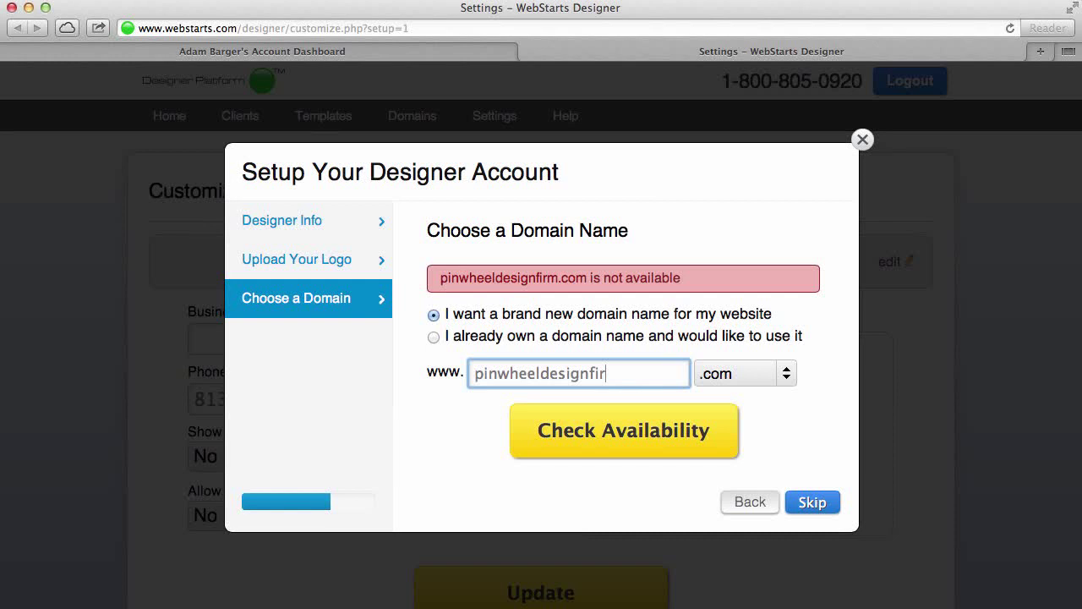
pyautogui.write('ns')
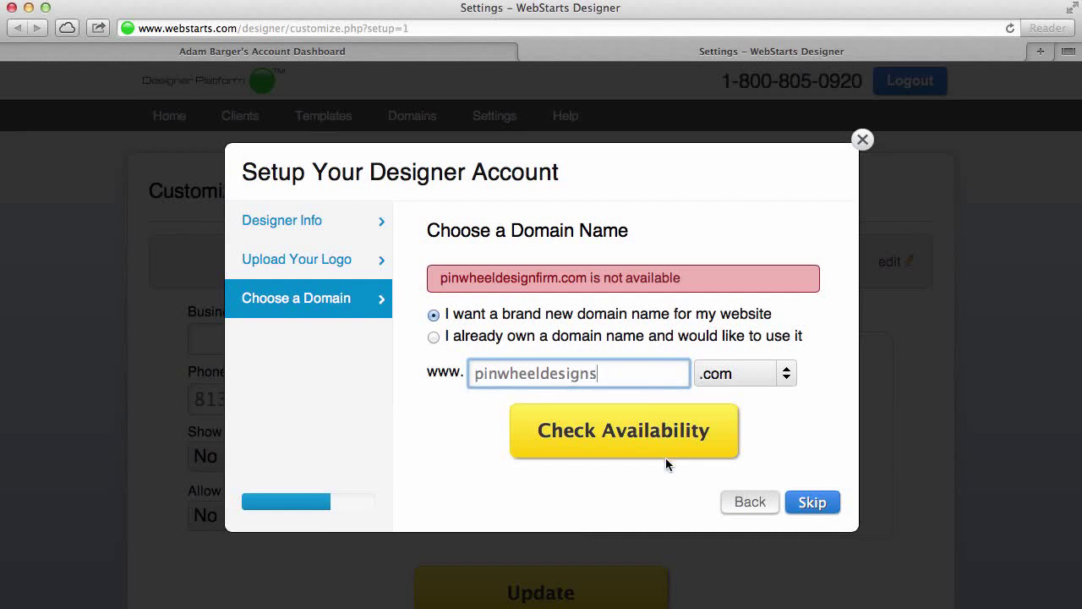
pyautogui.click(678, 430)
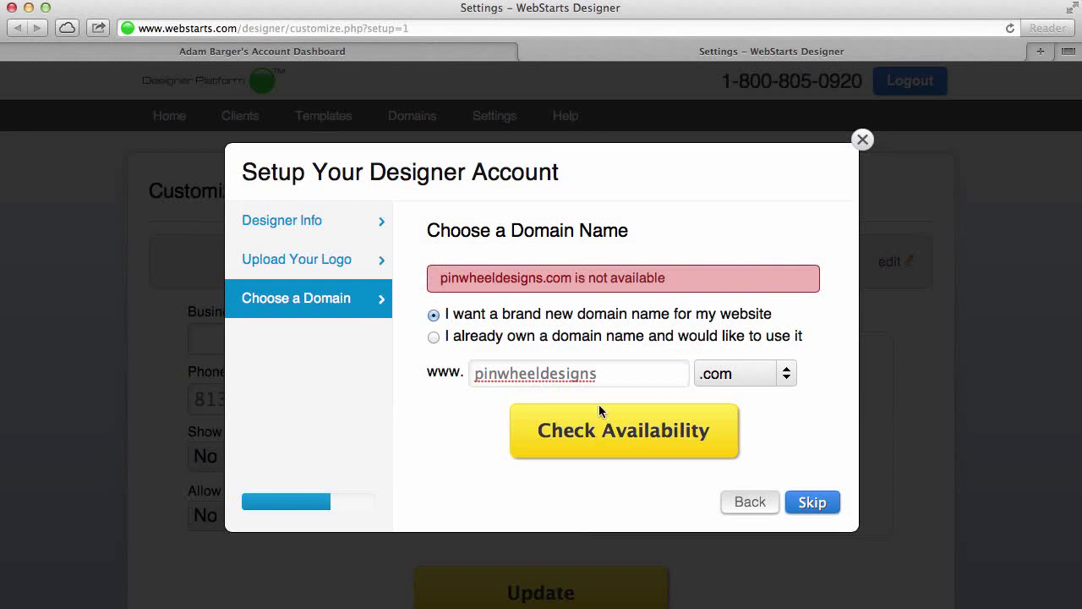
# Change the name to pinwheeldesignfirmco.com and confirm it is available
pyautogui.click(618, 369)
pyautogui.click(791, 413)
pyautogui.click(626, 374)
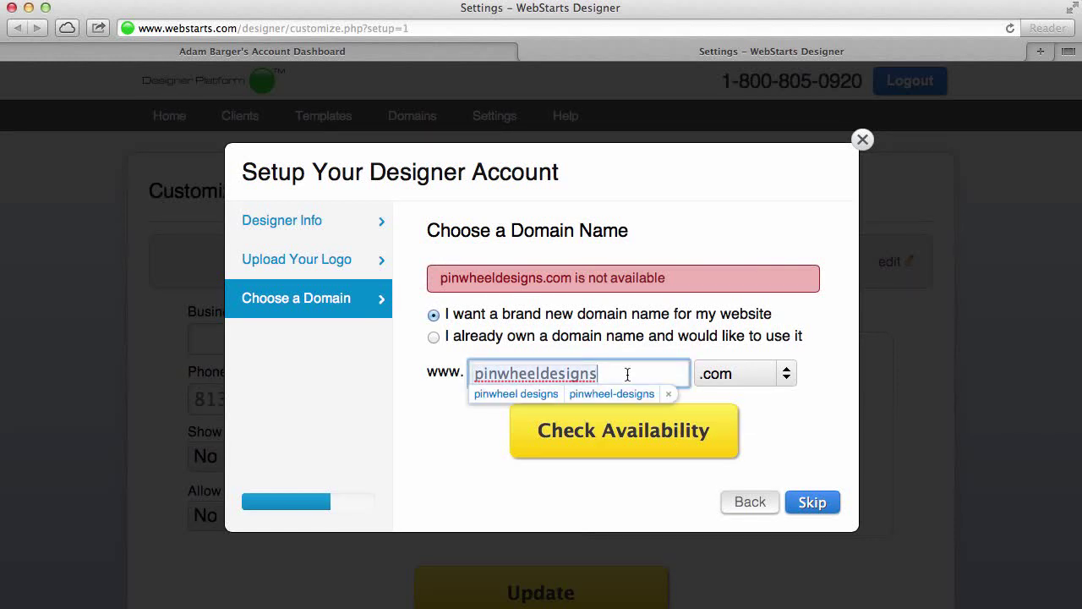
pyautogui.press('BackSpace')
pyautogui.press('BackSpace')
pyautogui.write('nf')
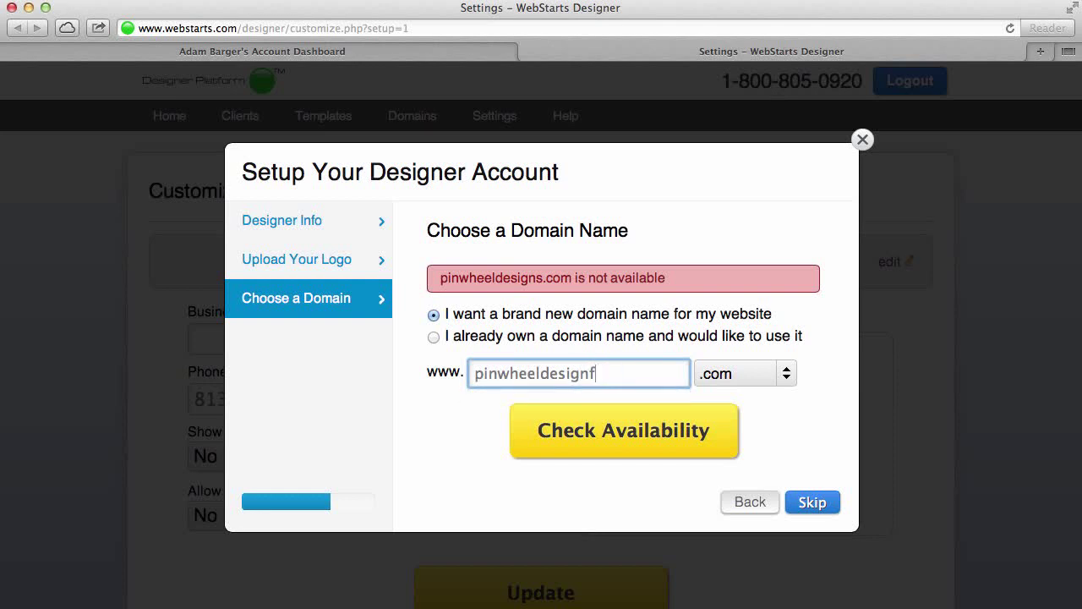
pyautogui.write('irmco')
pyautogui.click(652, 427)
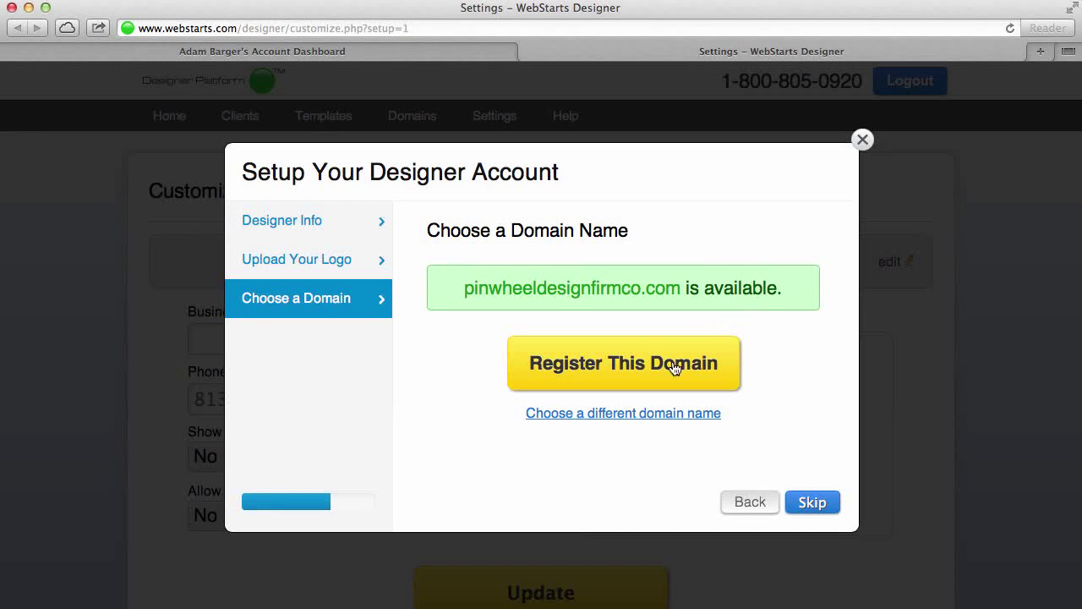
# Register pinwheeldesignfirmco.com and continue past the registrant information page
pyautogui.click(674, 367)
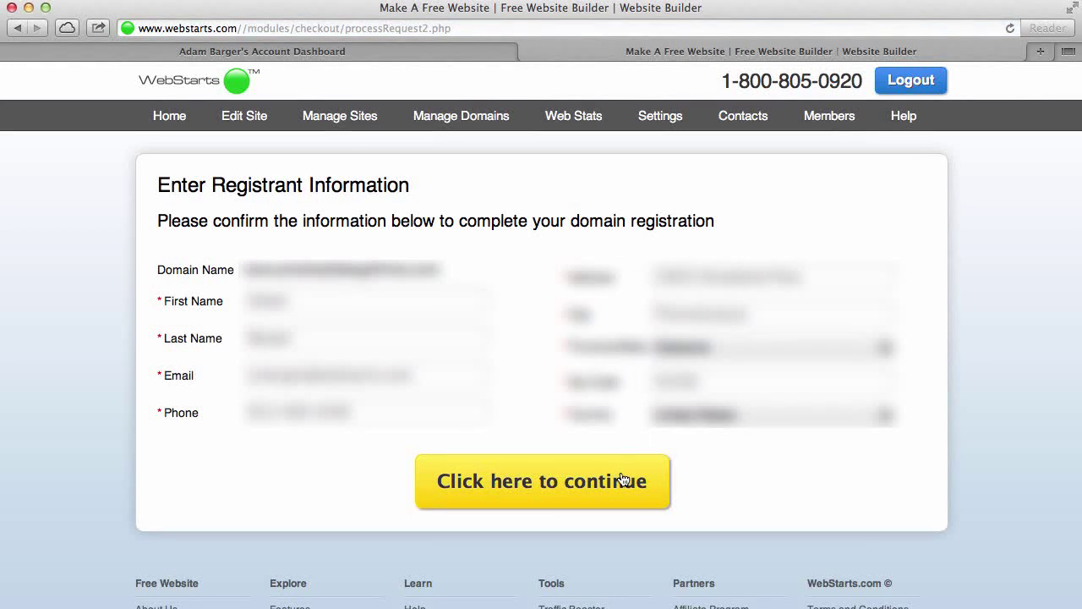
pyautogui.click(623, 479)
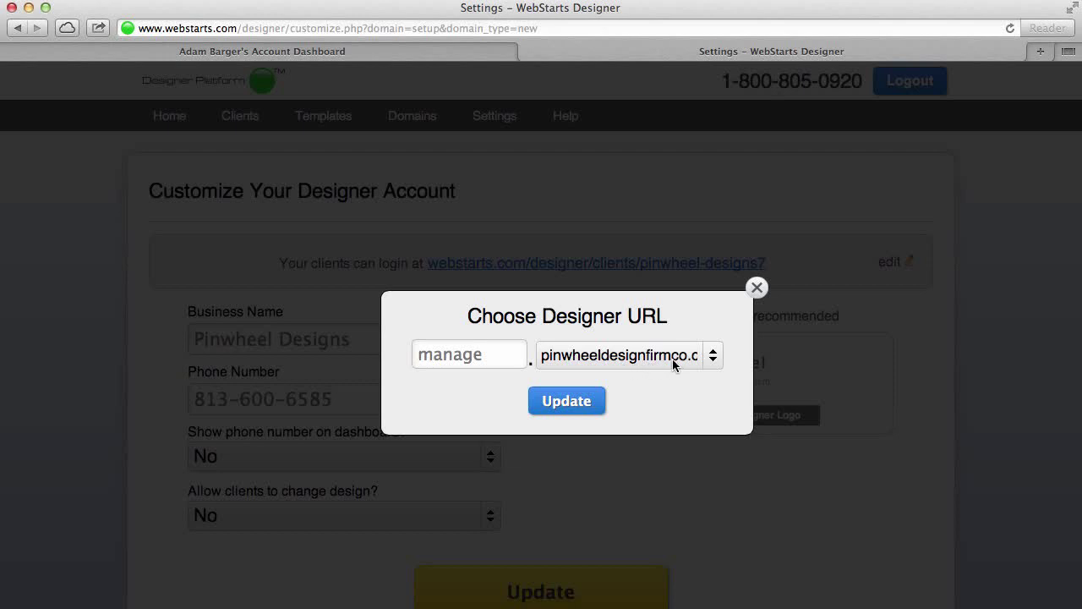
# Replace the 'manage' subdomain with 'edit' and acknowledge the 15-minute resolution notice
pyautogui.click(487, 355)
pyautogui.doubleClick(485, 356)
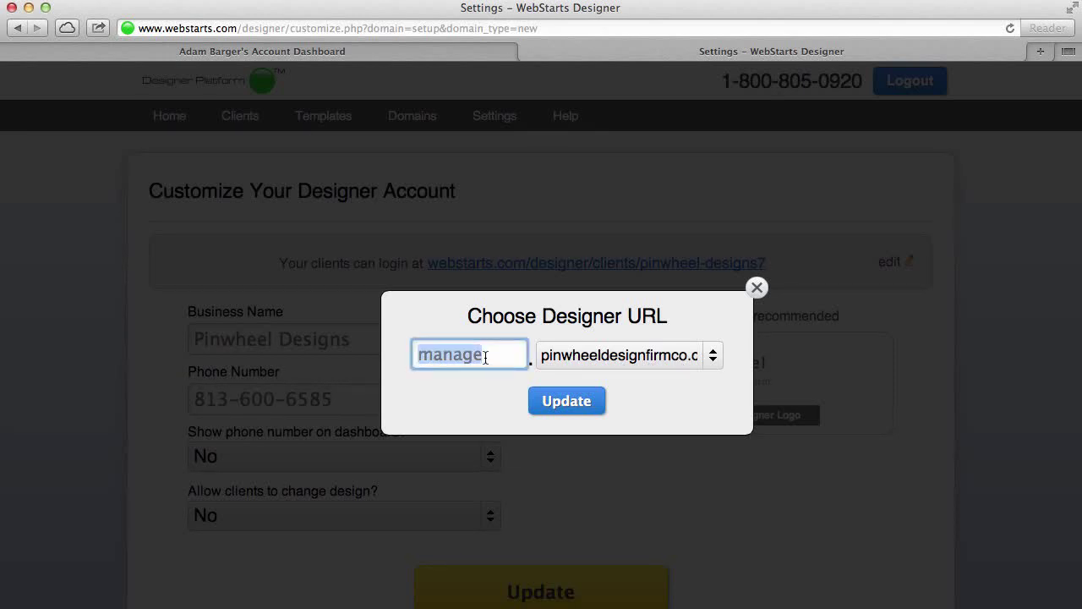
pyautogui.write('edit')
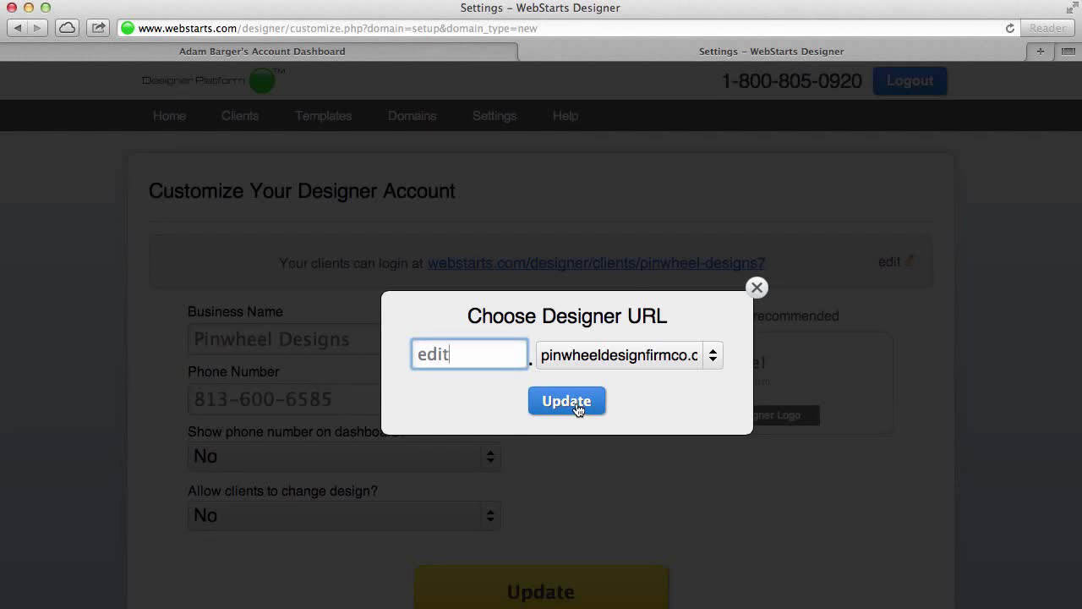
pyautogui.click(574, 403)
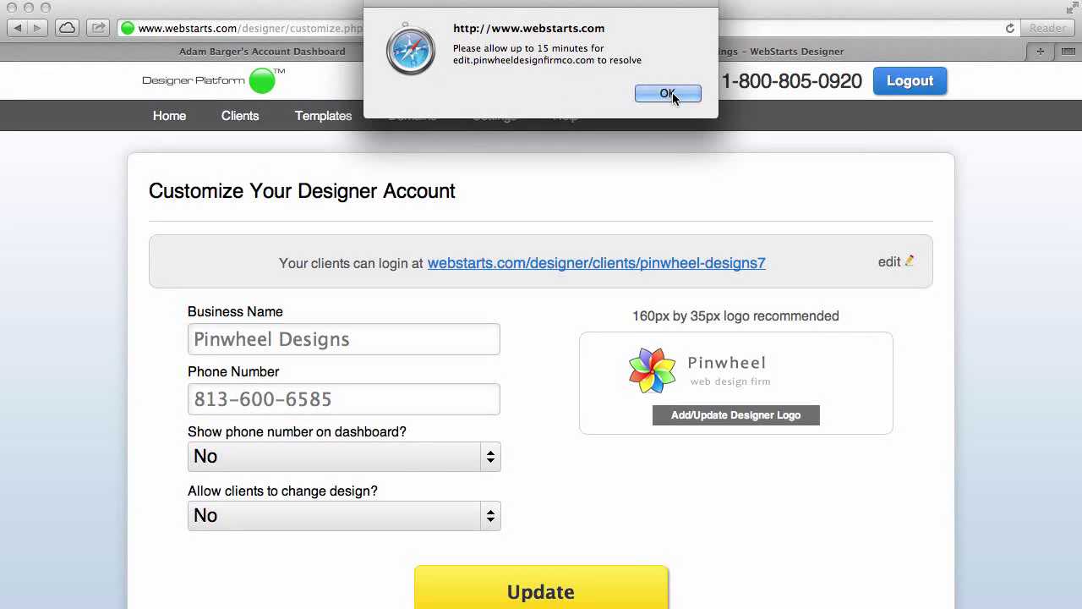
pyautogui.click(667, 94)
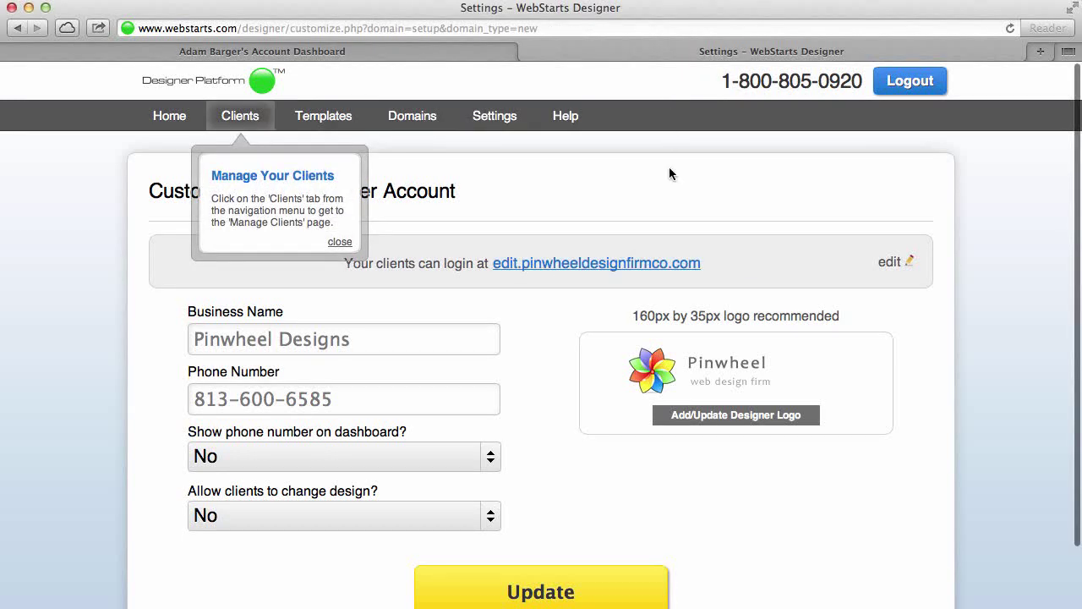
# Add a new client, entering the client's name, e-mail address and website title
pyautogui.click(248, 116)
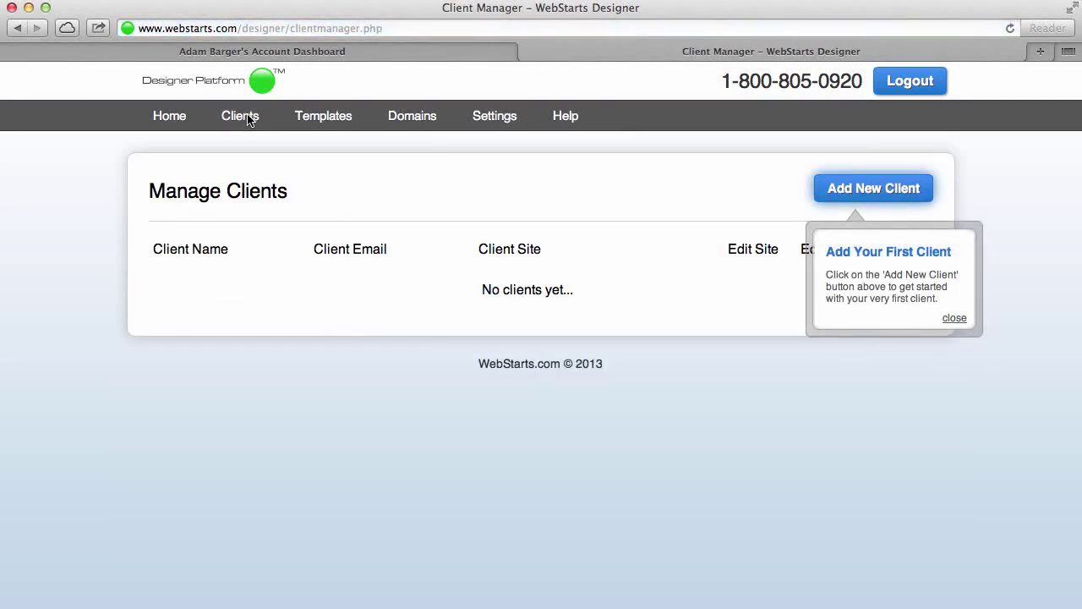
pyautogui.click(890, 193)
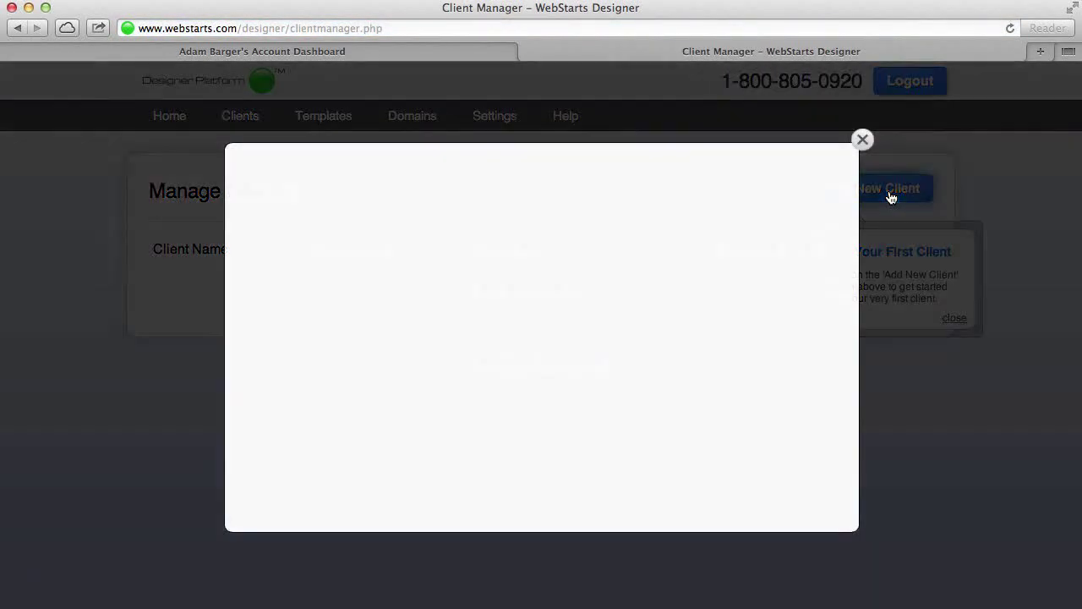
pyautogui.click(523, 307)
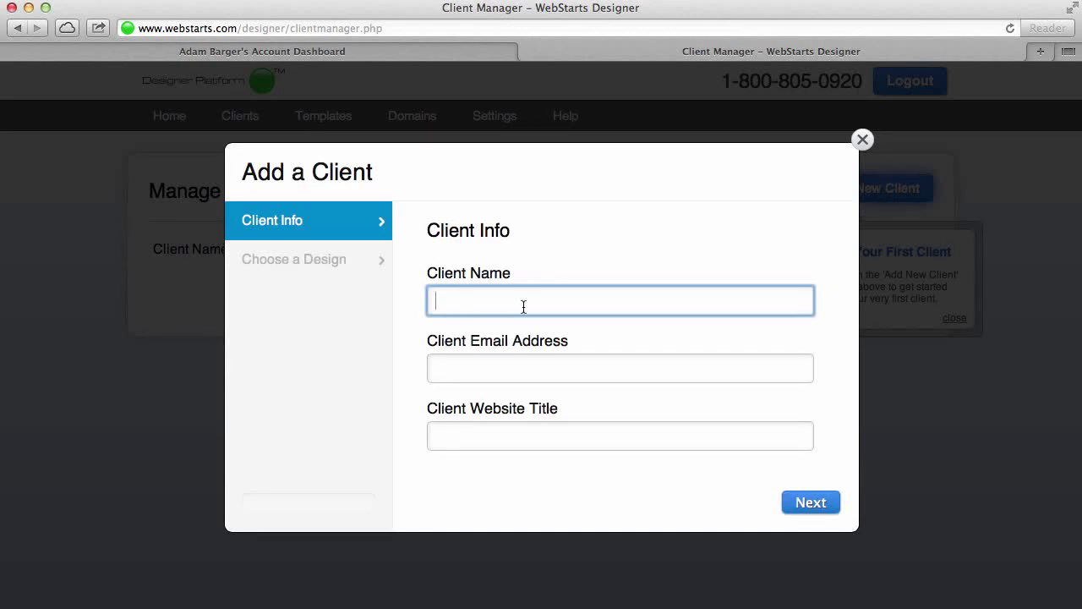
pyautogui.write('Joe Sm')
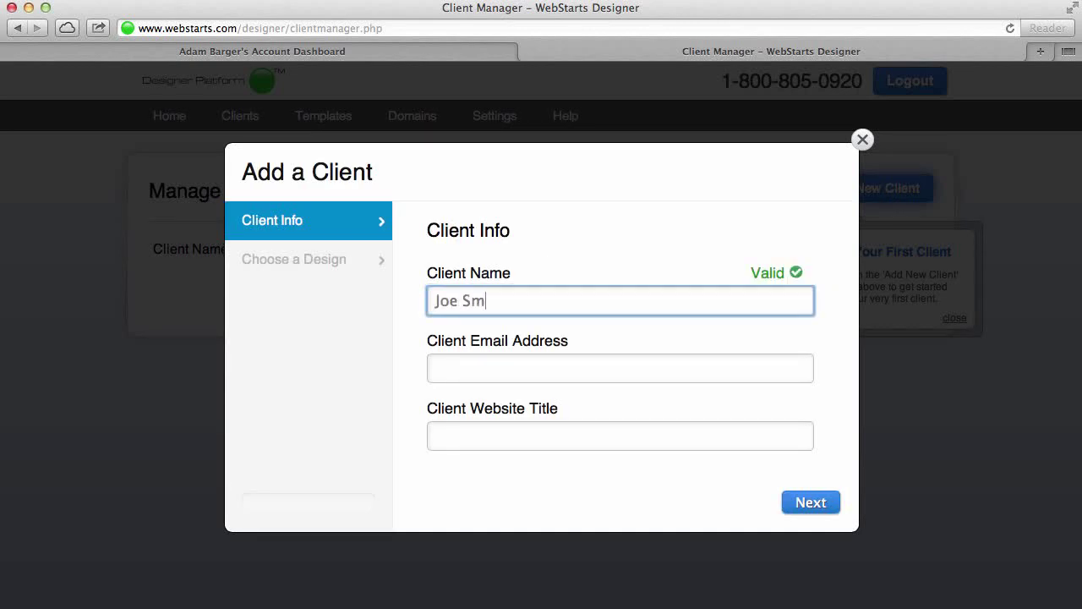
pyautogui.write('ith')
pyautogui.click(502, 369)
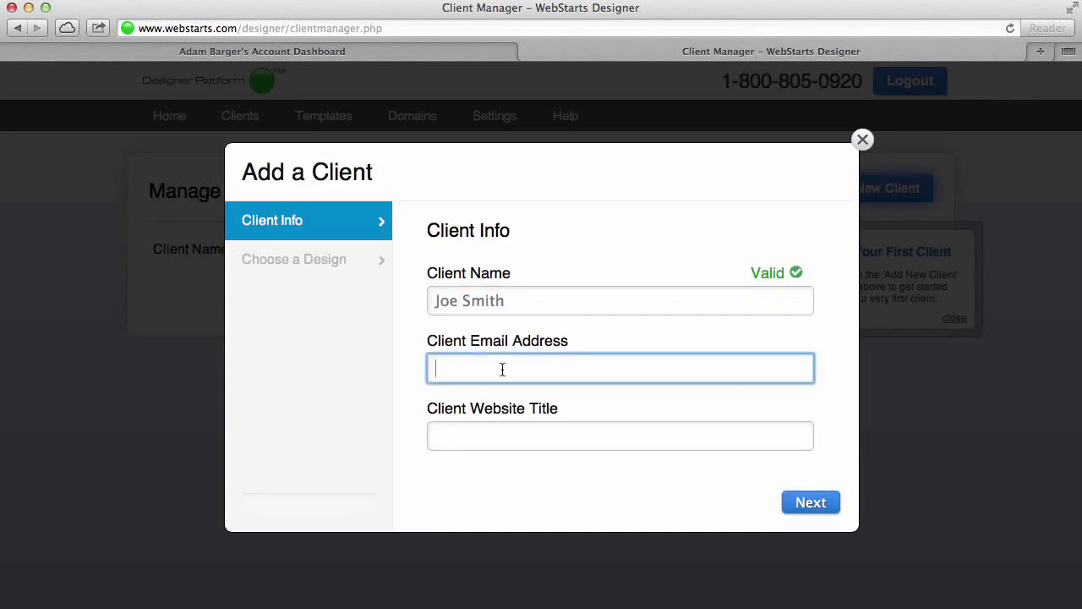
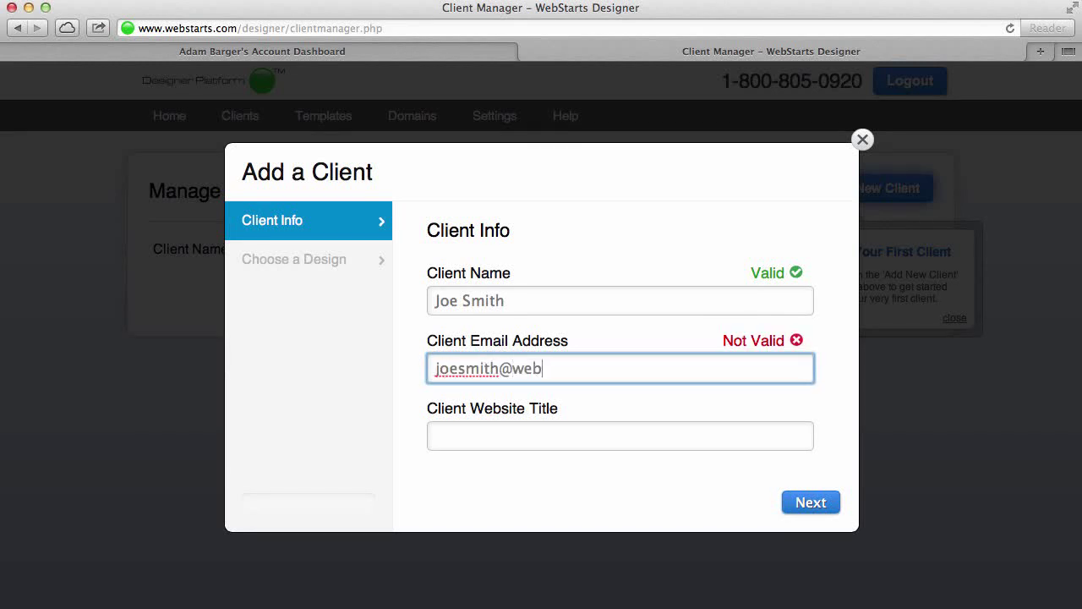
pyautogui.press('Tab')
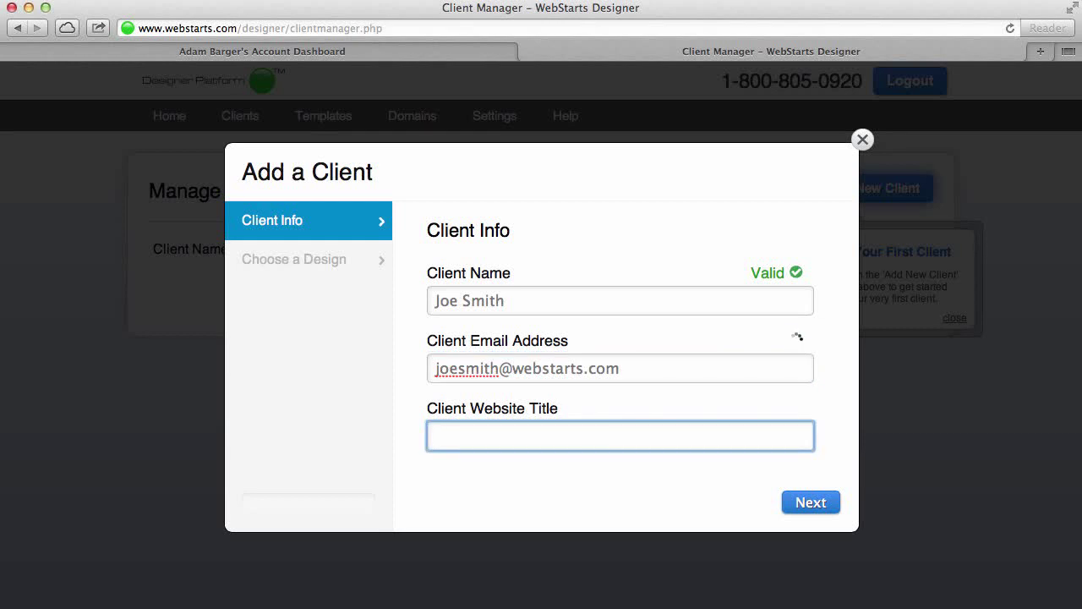
pyautogui.write('Joe Sm')
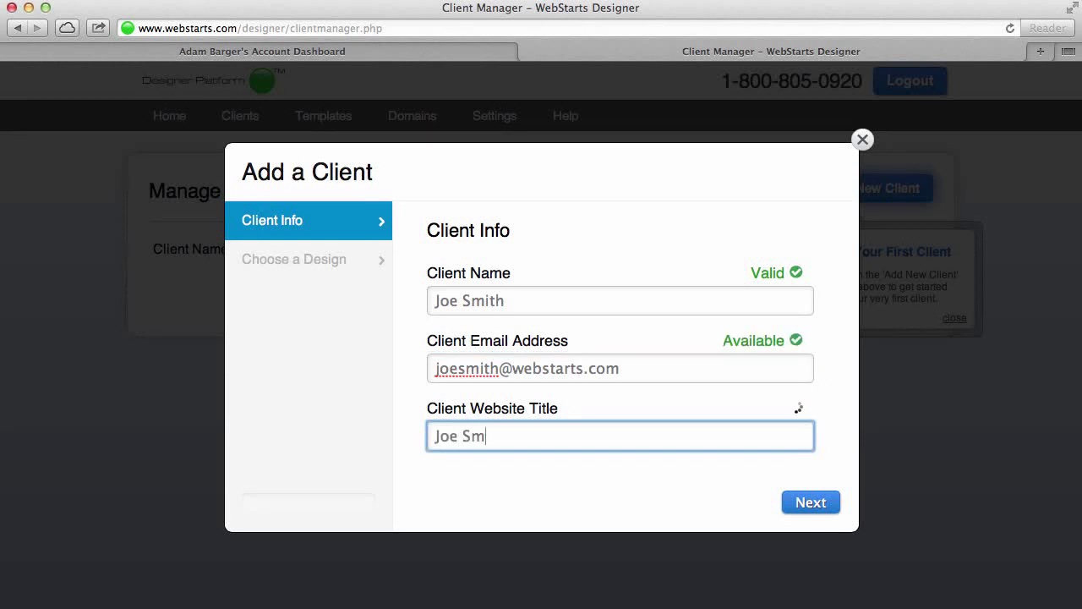
pyautogui.write("ith's Website")
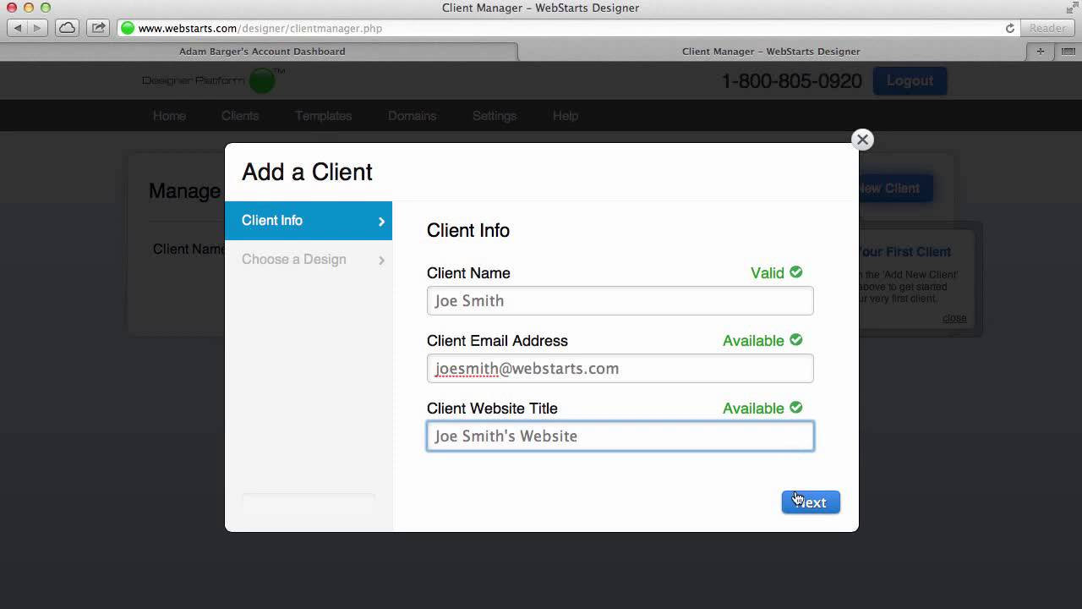
# Browse the Designer Community and My Templates template types for the site's design
pyautogui.click(816, 503)
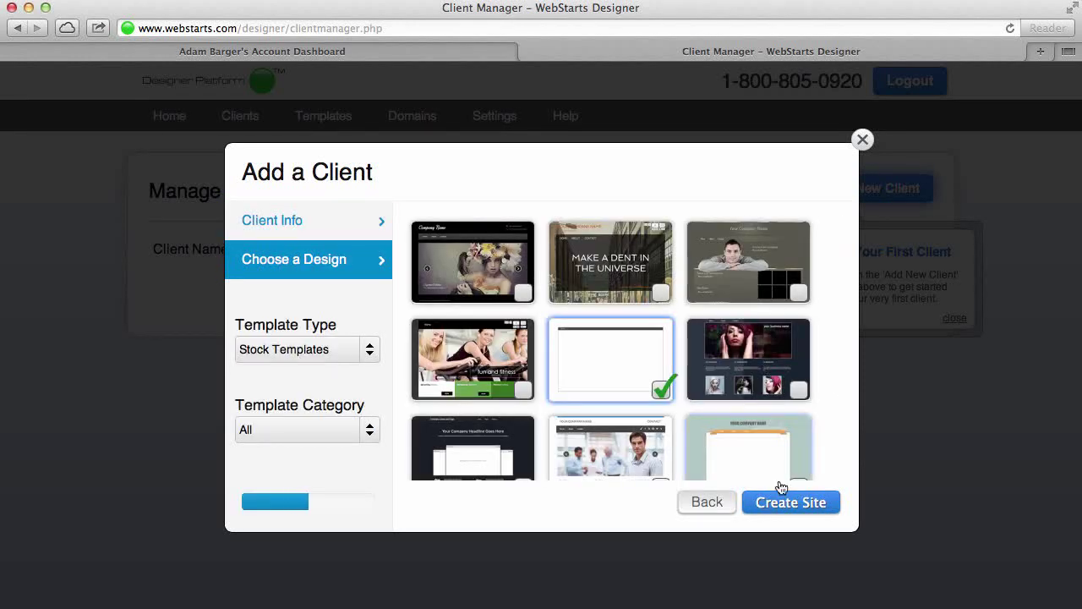
pyautogui.scroll(-1, 604, 332)
pyautogui.scroll(-5, 604, 332)
pyautogui.scroll(6, 605, 332)
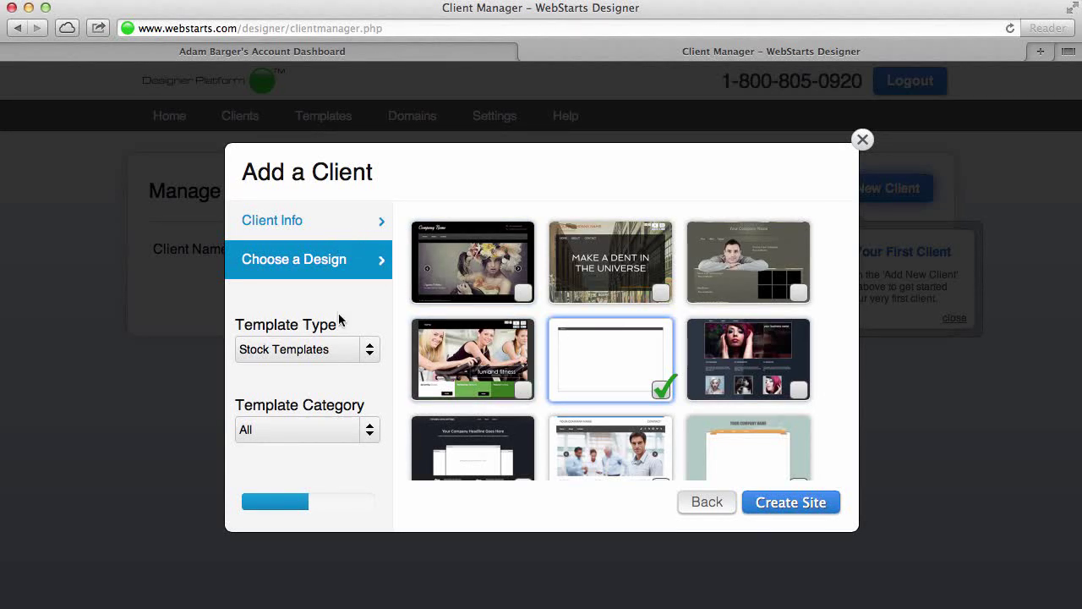
pyautogui.click(369, 354)
pyautogui.click(344, 392)
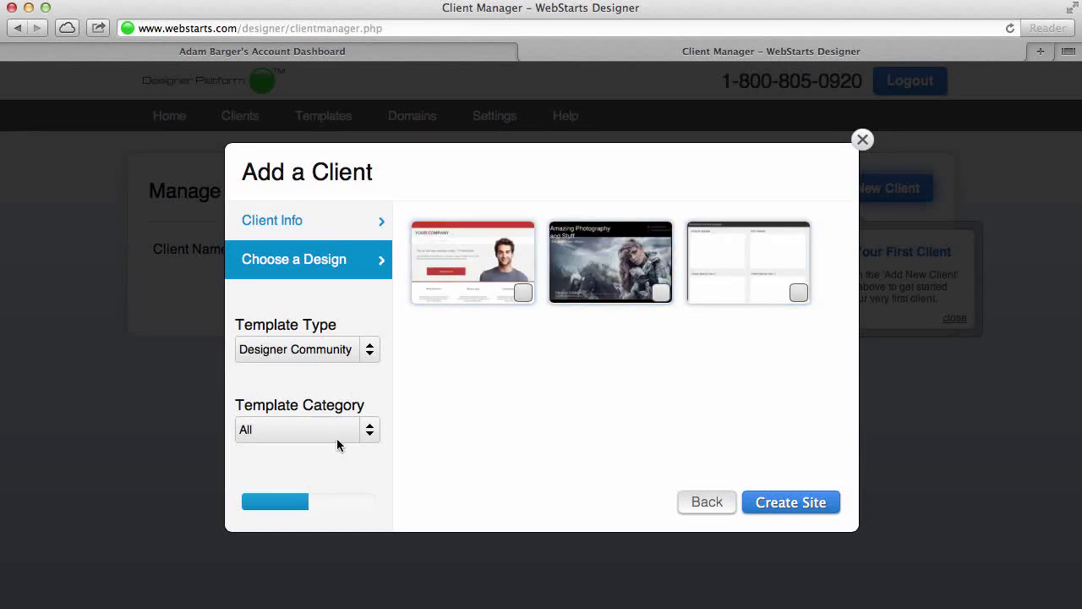
pyautogui.click(359, 360)
pyautogui.click(339, 415)
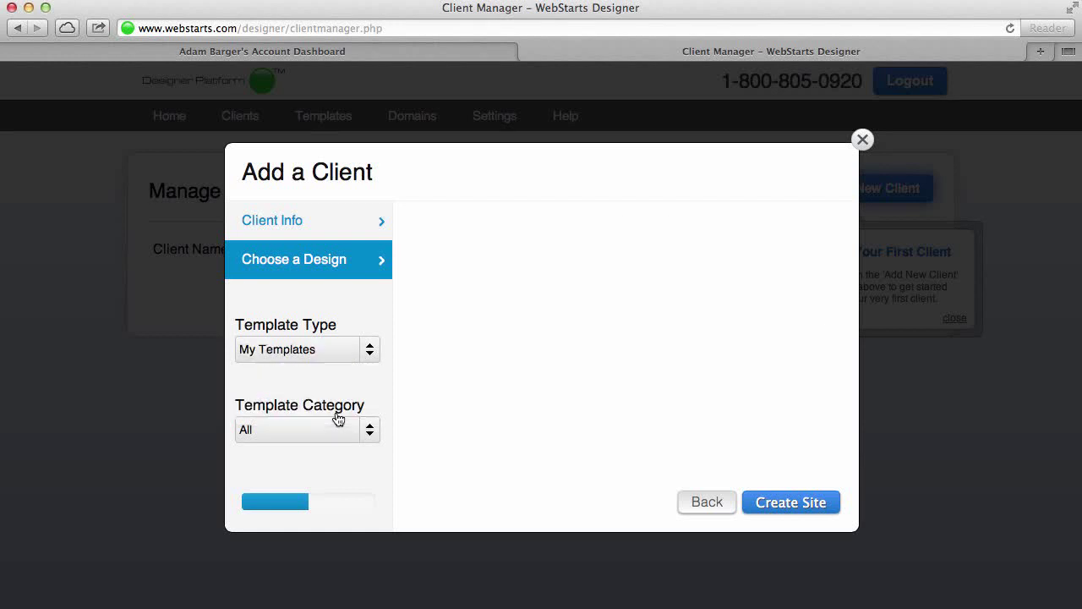
# Pick the first Stock Template and create the client's site with it
pyautogui.click(371, 355)
pyautogui.click(347, 375)
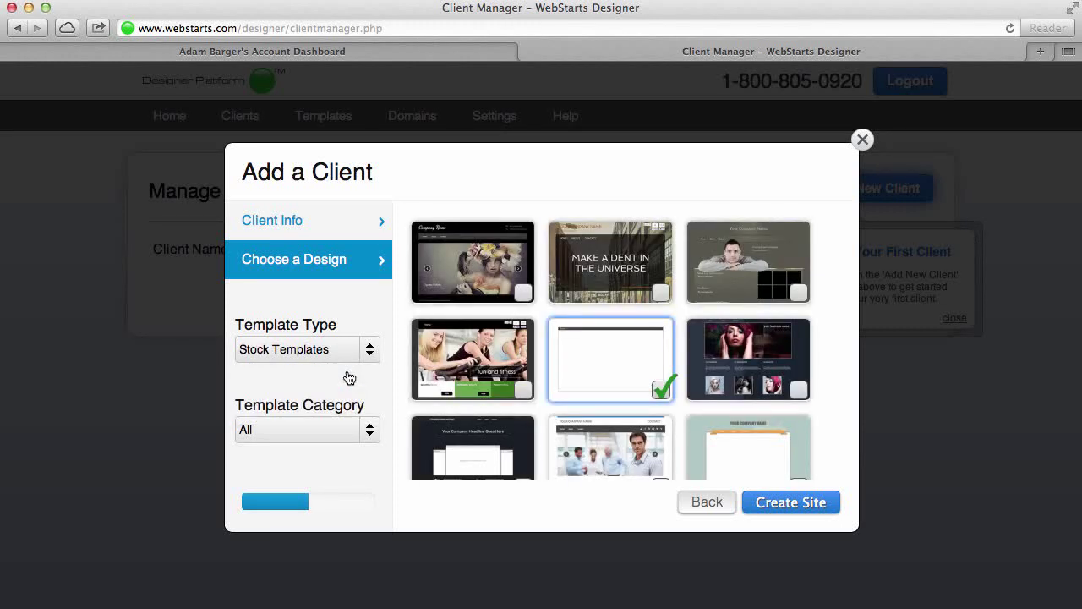
pyautogui.click(508, 291)
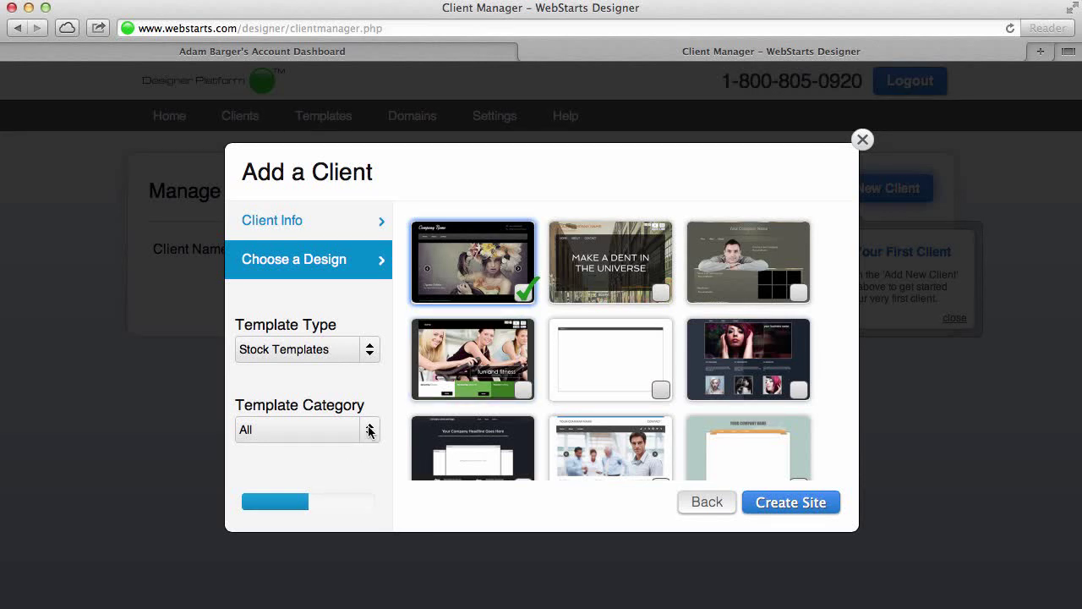
pyautogui.click(798, 506)
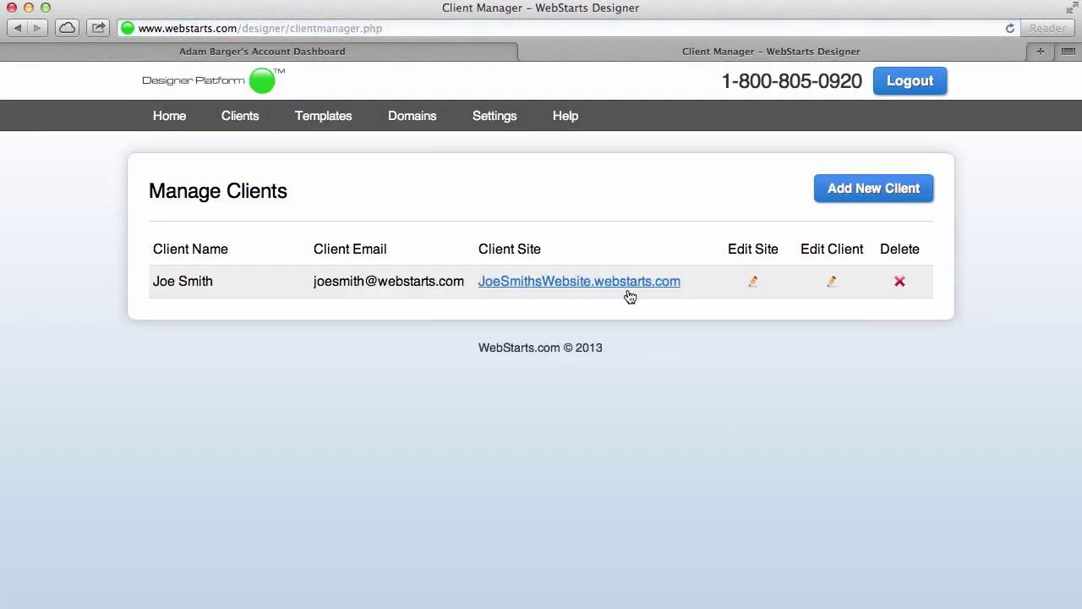
pyautogui.click(632, 283)
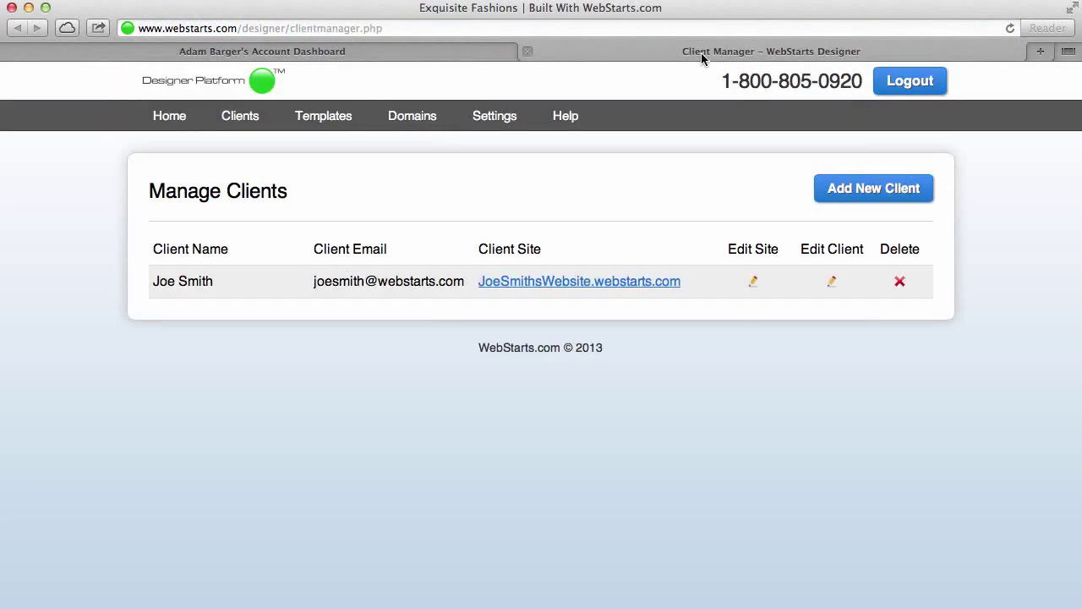
pyautogui.click(699, 53)
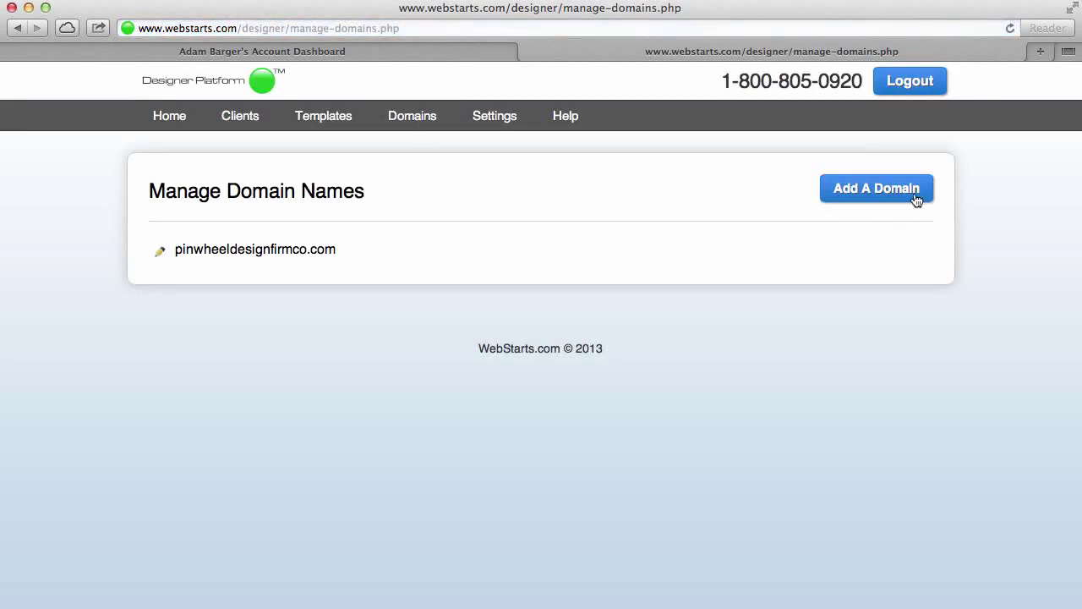
# Open Add A Domain, then return to the domain list showing pinwheeldesignfirmco.com
pyautogui.click(902, 196)
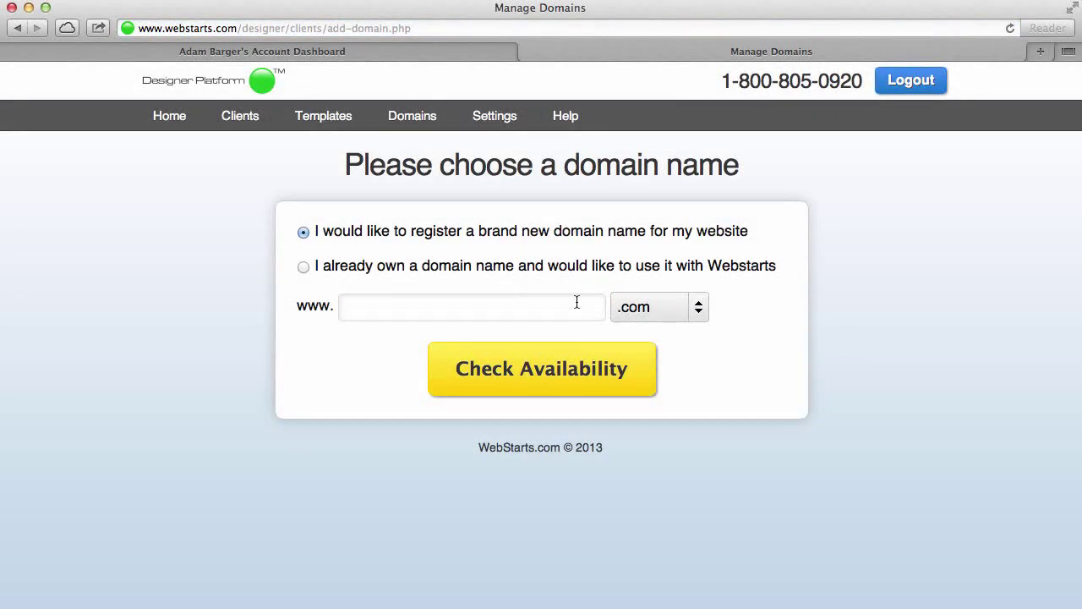
pyautogui.click(440, 123)
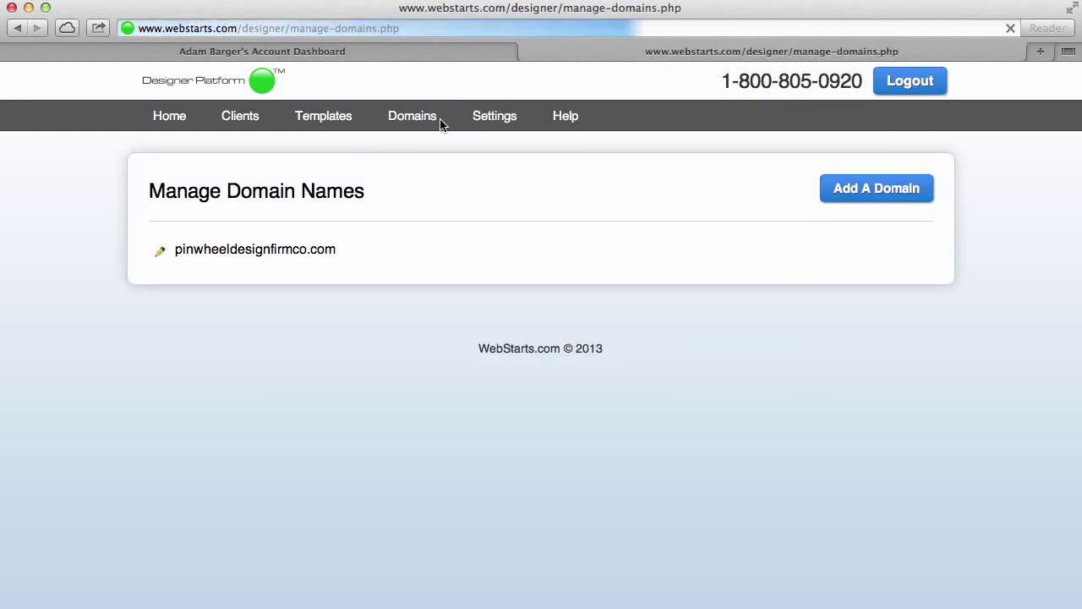
# Open pinwheeldesignfirmco.com's details and review its Point To Site options without changing them
pyautogui.click(161, 254)
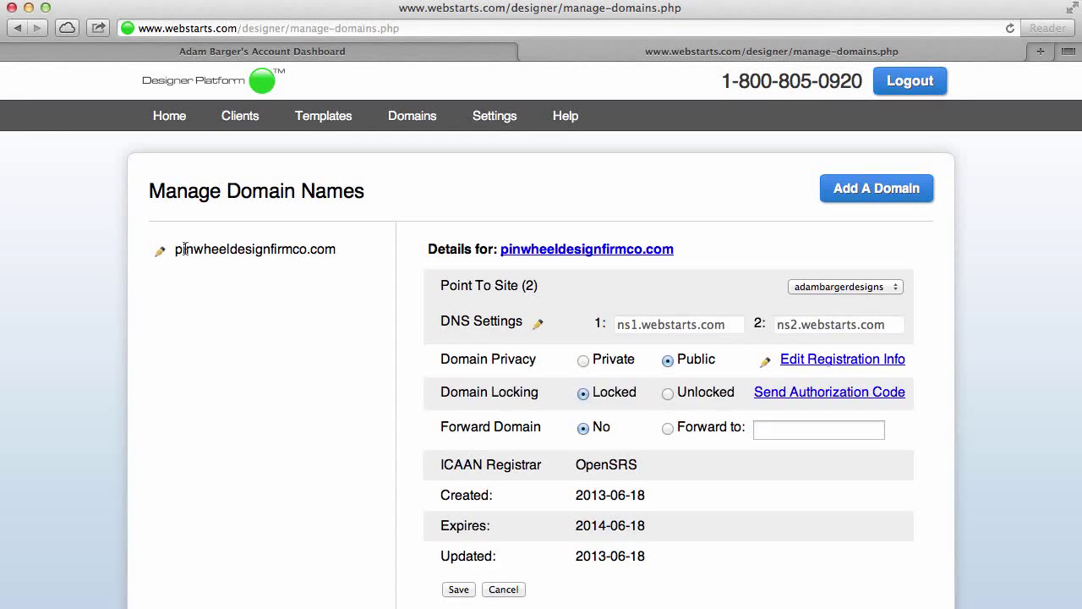
pyautogui.click(847, 289)
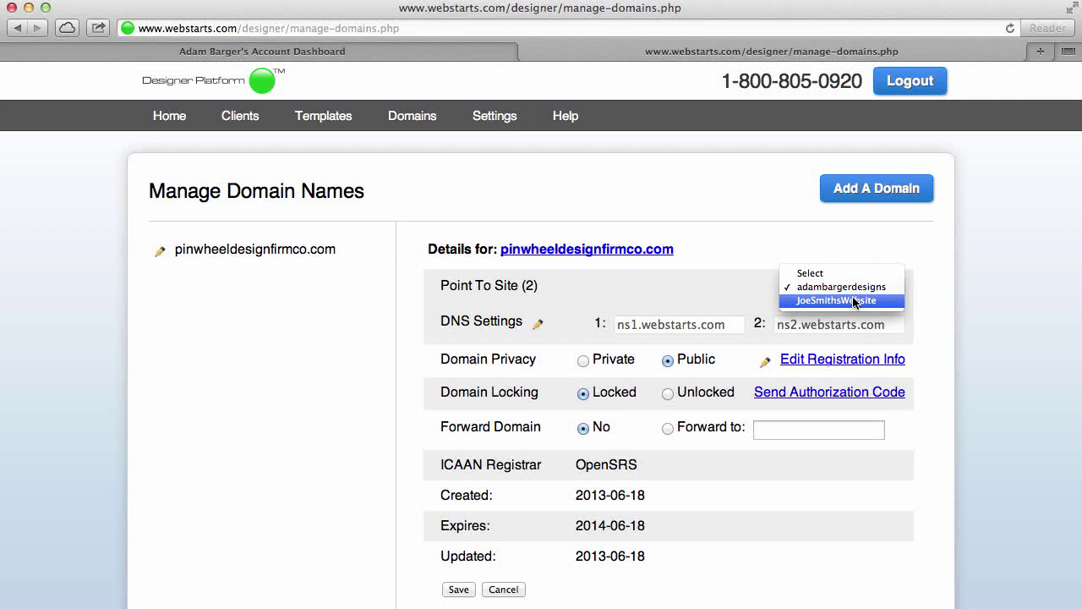
pyautogui.click(974, 277)
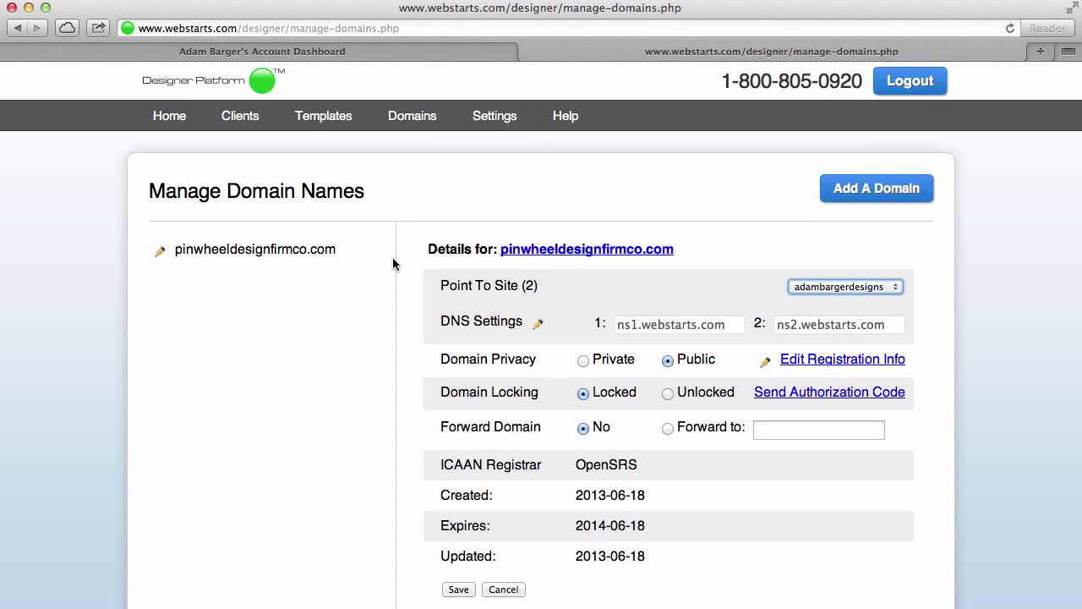
pyautogui.click(880, 288)
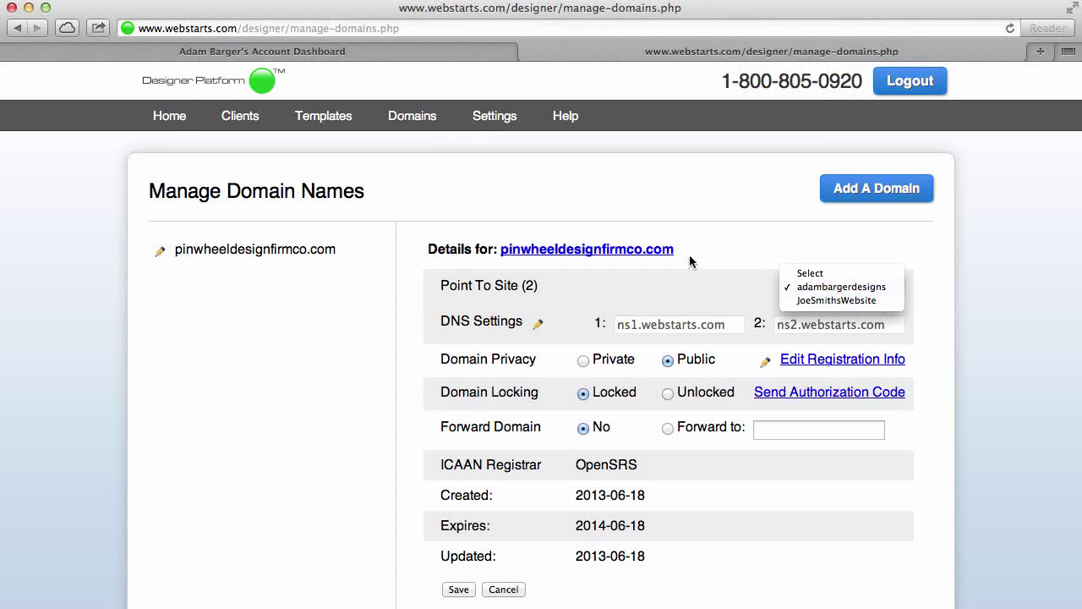
pyautogui.click(714, 242)
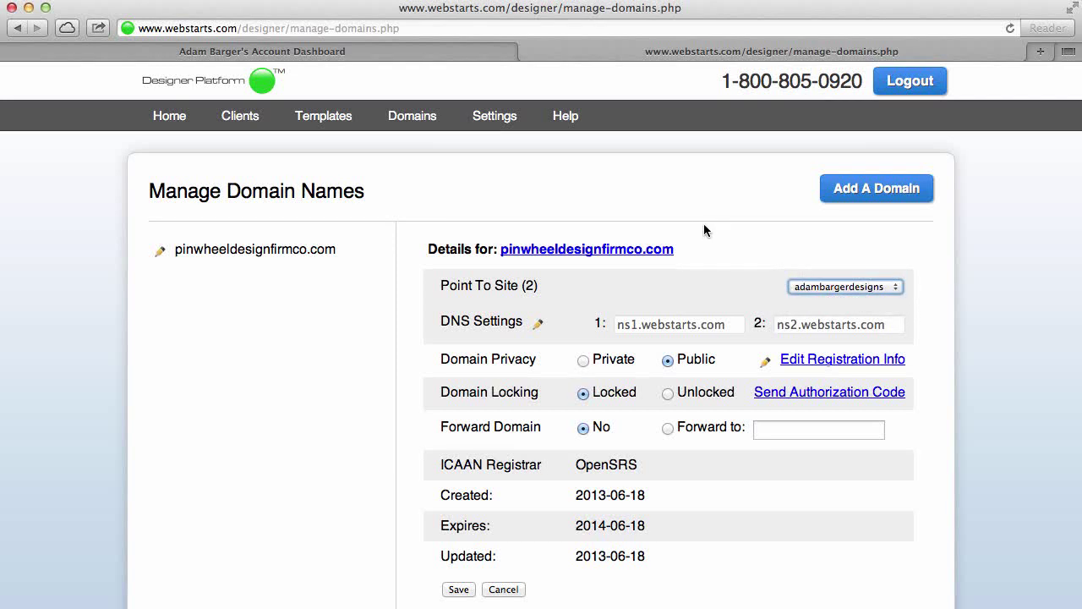
pyautogui.click(447, 54)
pyautogui.click(555, 55)
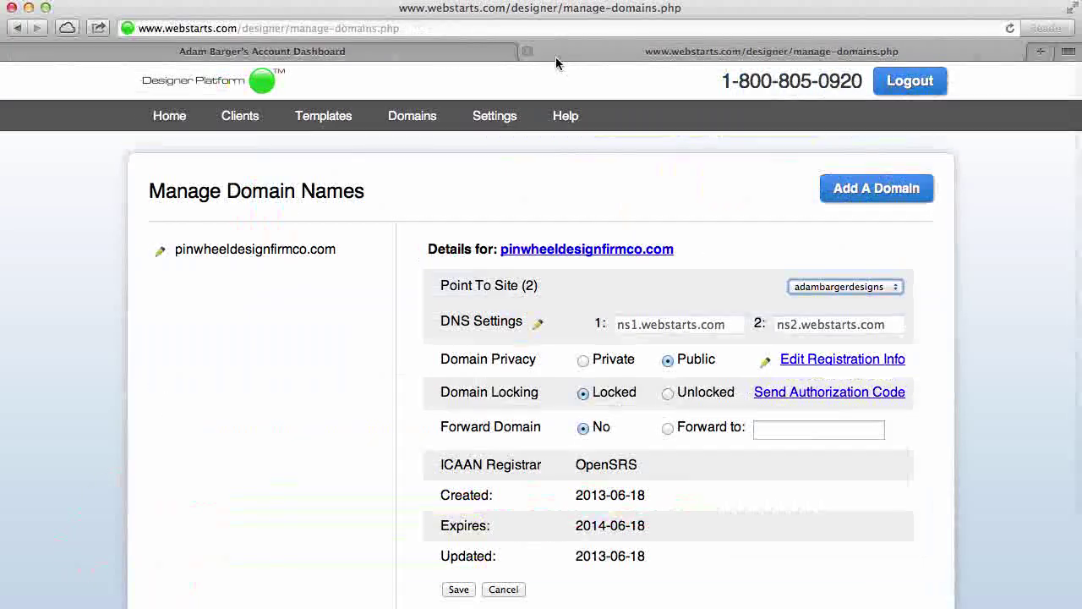
# Go to Clients and open the client's site for editing
pyautogui.click(238, 121)
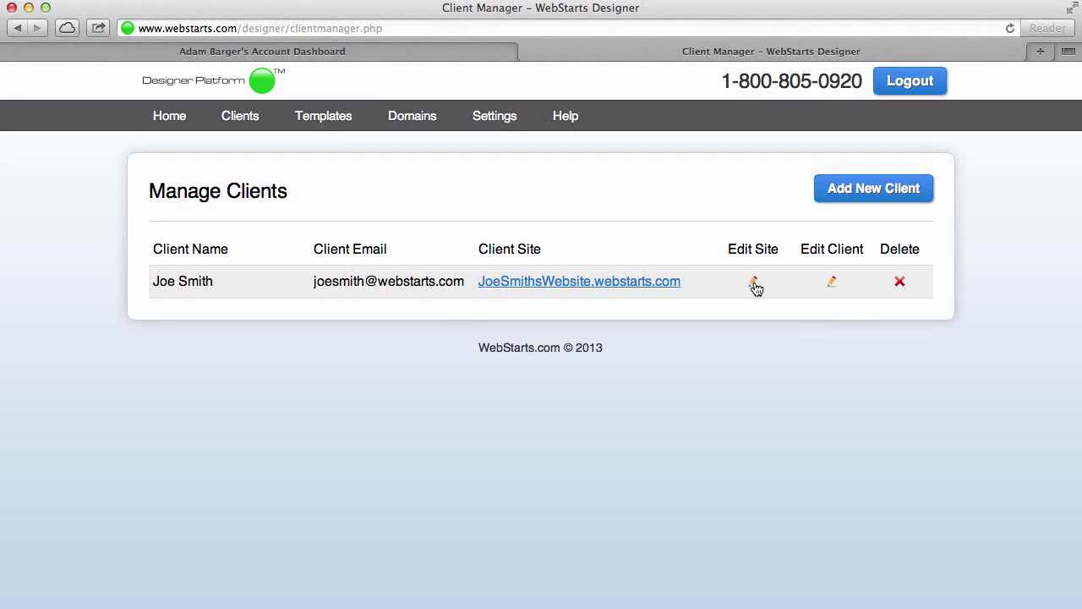
pyautogui.click(753, 282)
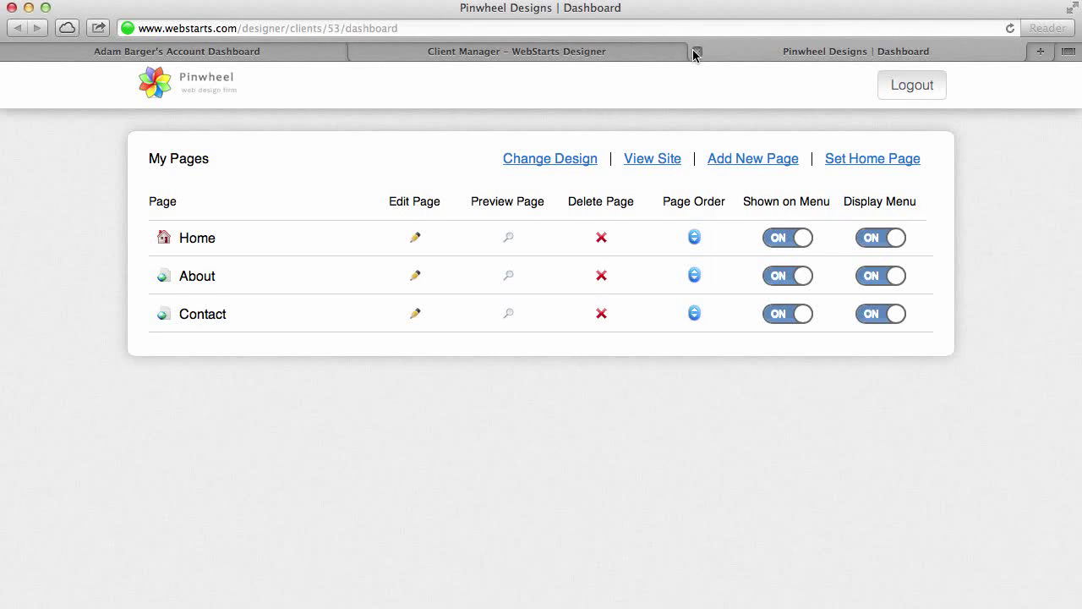
# On the Home page, replace the Company Name heading with 'This is my client's site' and save
pyautogui.click(414, 236)
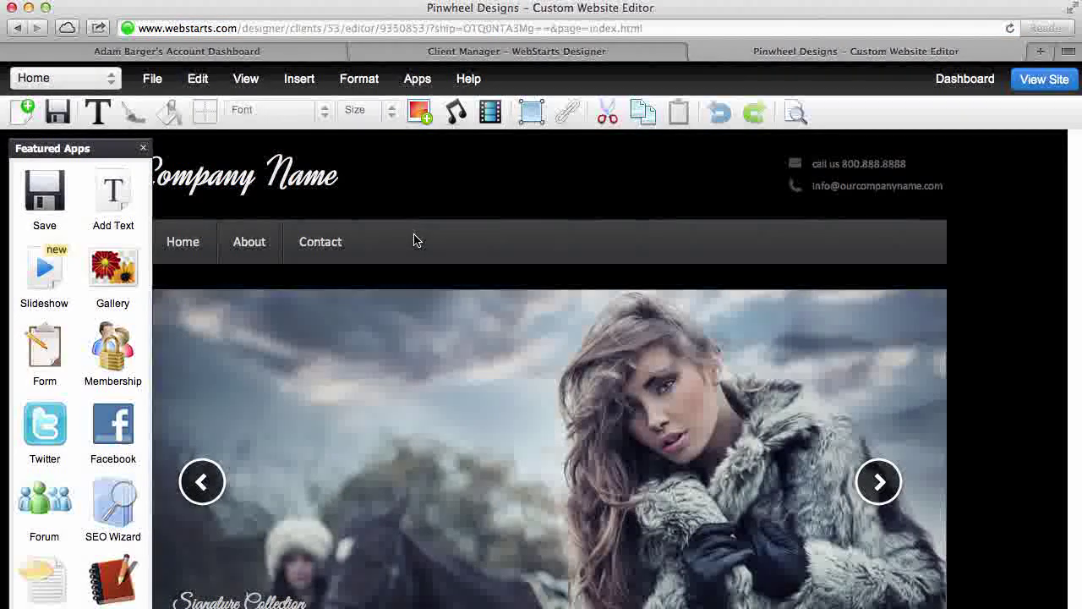
pyautogui.click(143, 148)
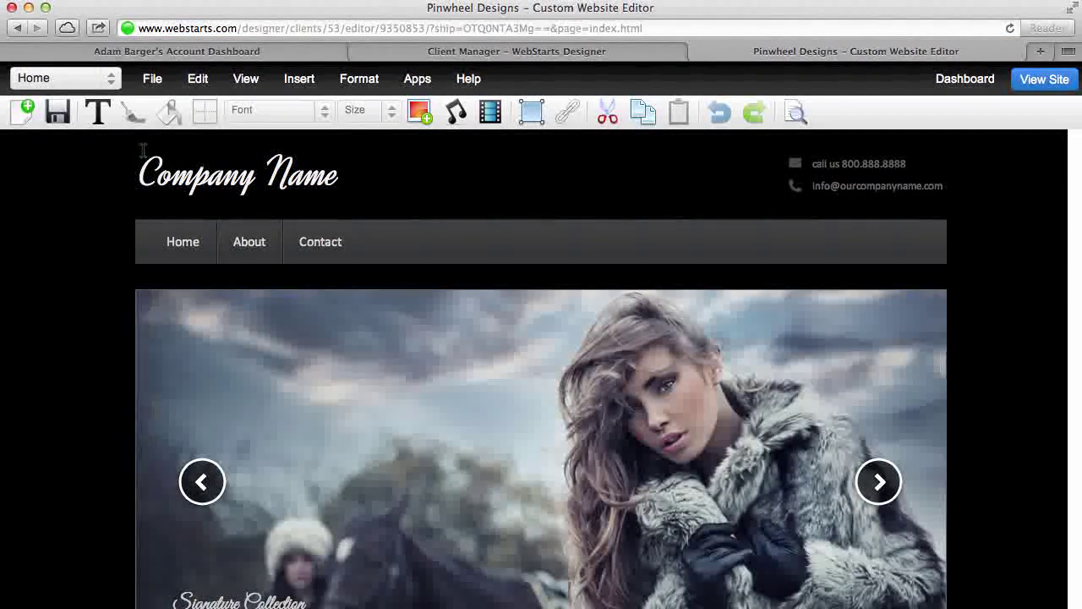
pyautogui.click(224, 166)
pyautogui.doubleClick(224, 166)
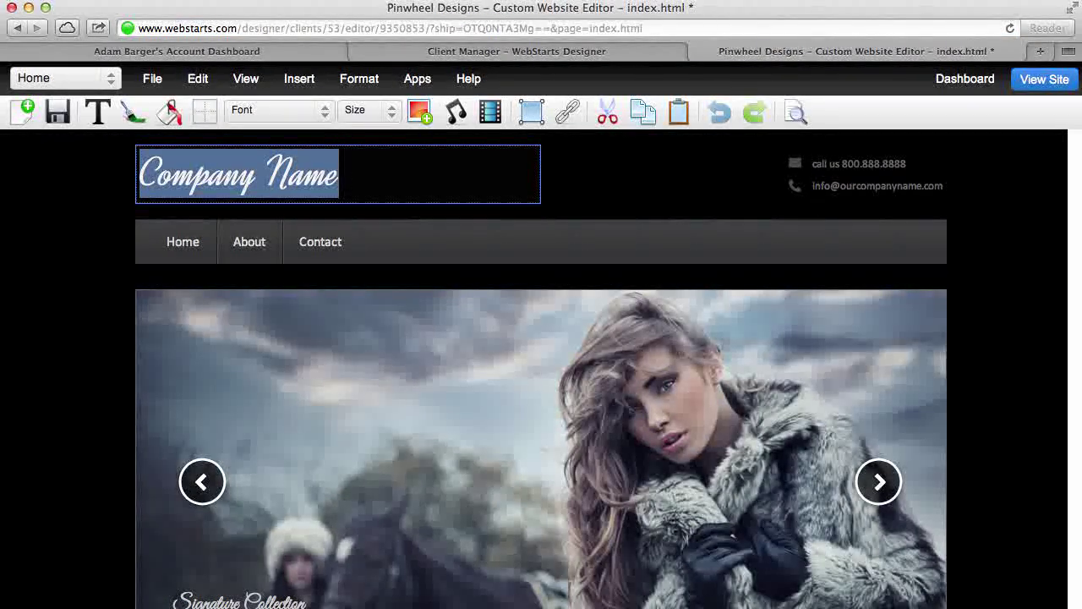
pyautogui.write('This is my clien')
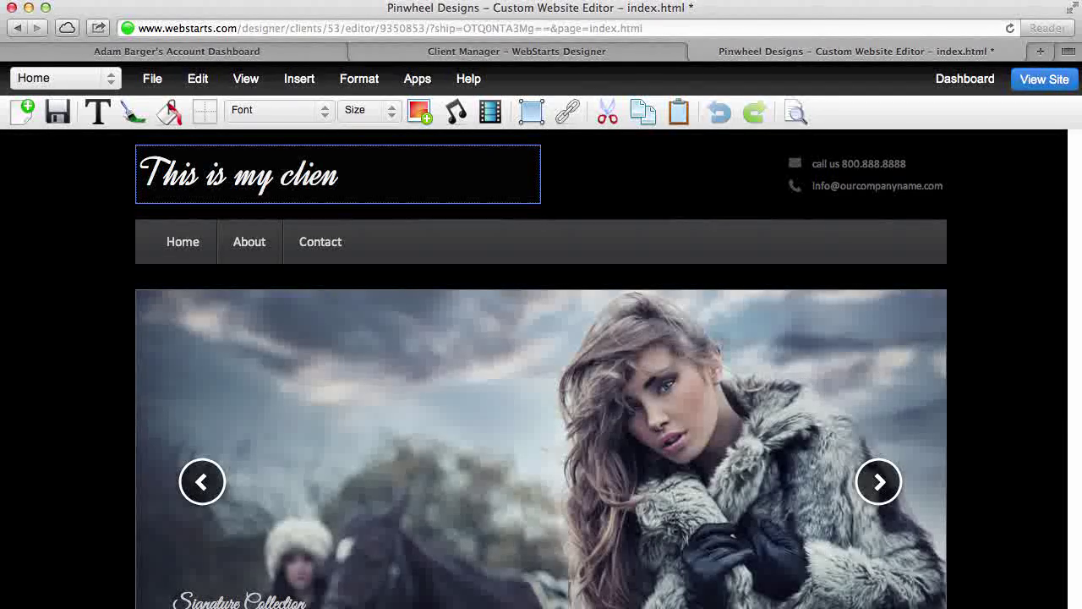
pyautogui.write("t's site")
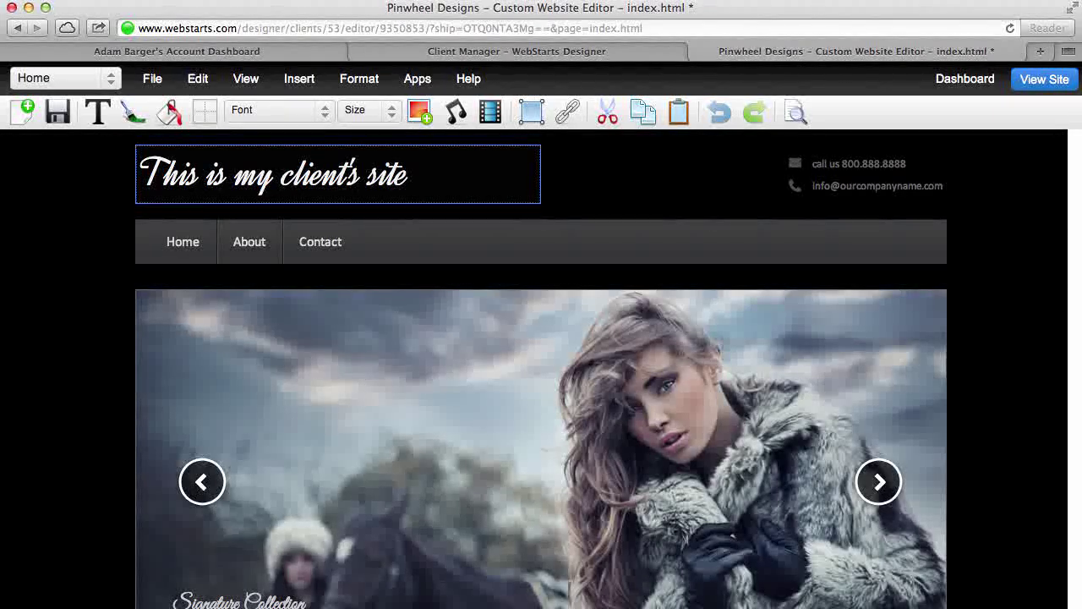
pyautogui.click(58, 111)
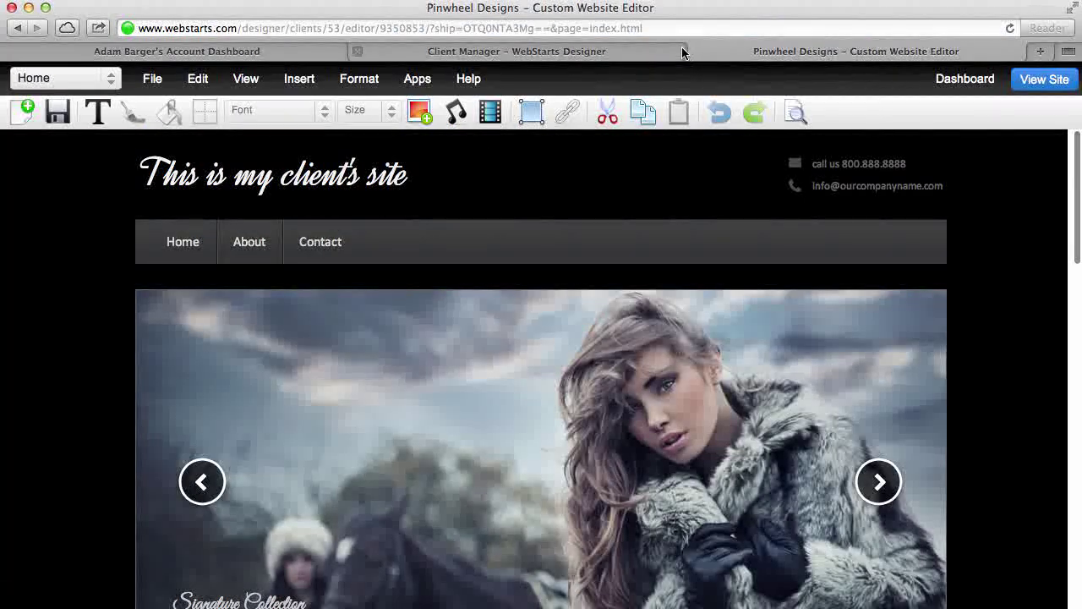
# Close the site editor, review the client's details, then go to the designer account settings
pyautogui.click(695, 52)
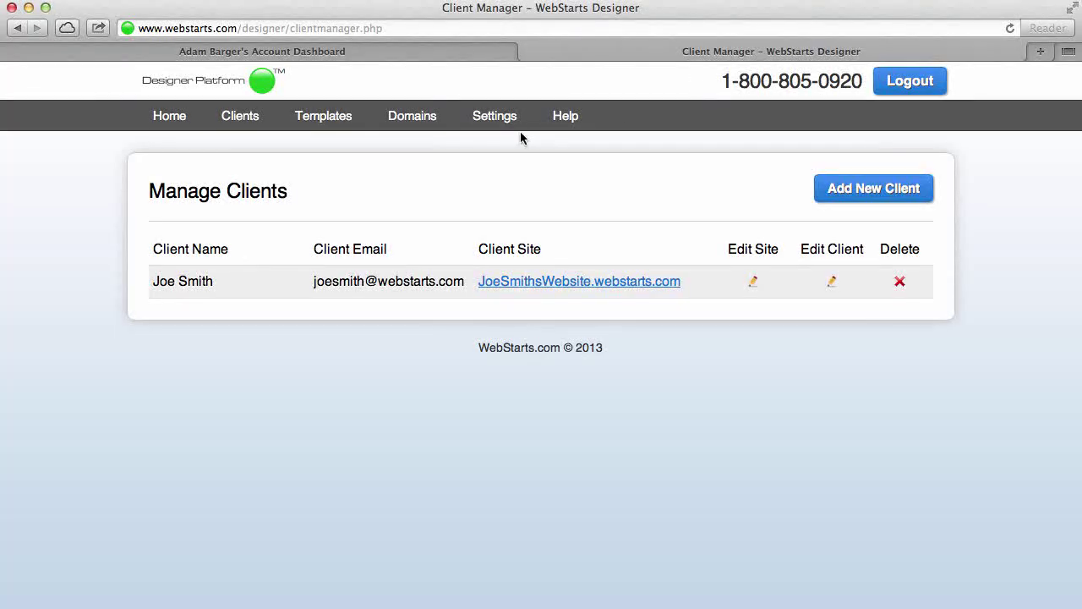
pyautogui.click(832, 282)
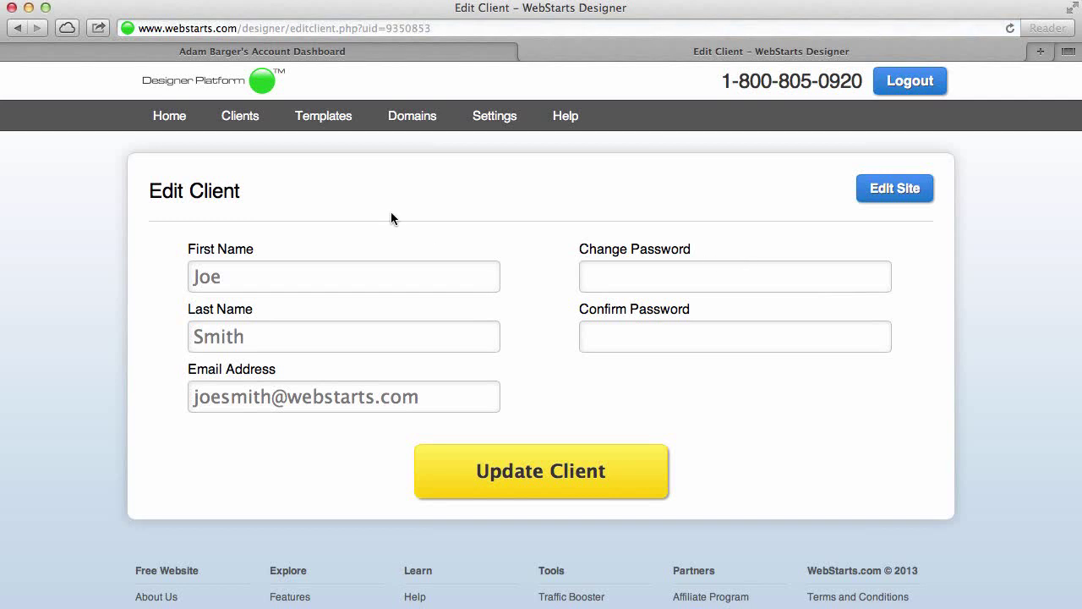
pyautogui.click(497, 119)
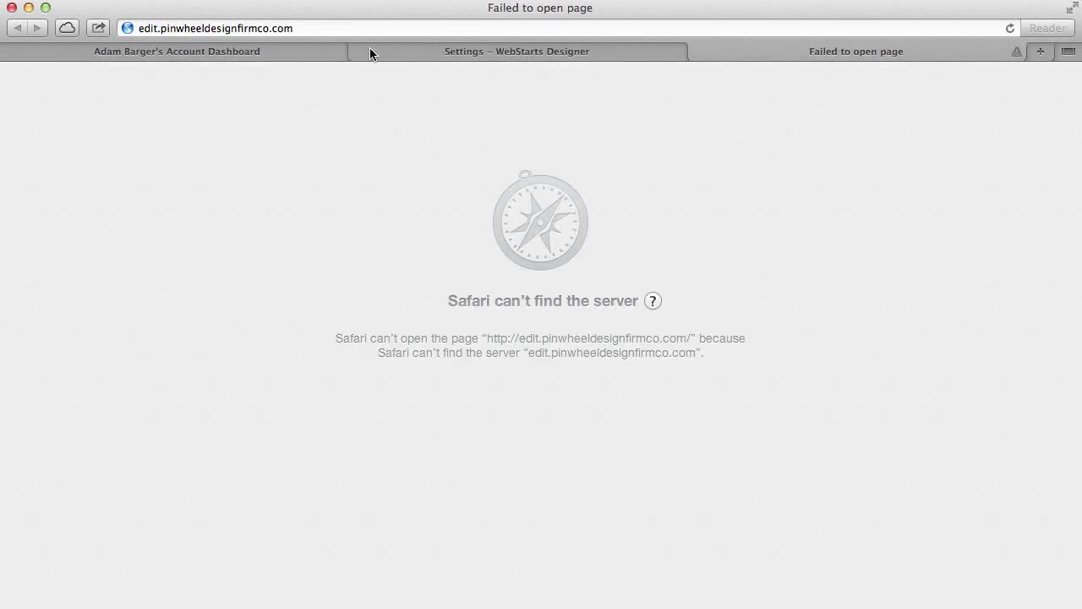
# Reopen the edit.pinwheeldesignfirmco.com login address, retry loading it twice, then close the failed page
pyautogui.click(700, 51)
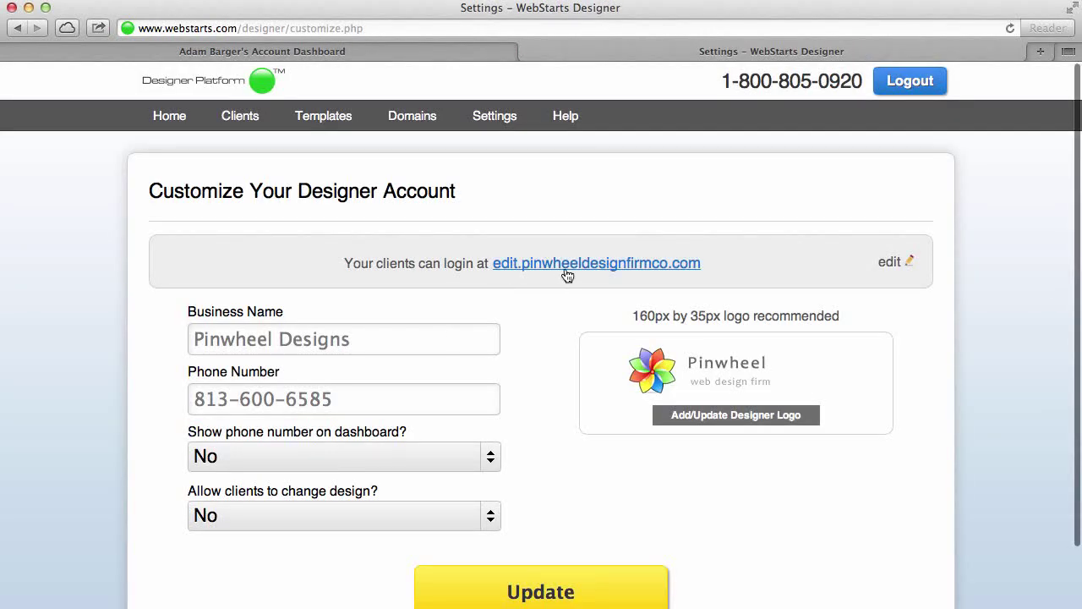
pyautogui.click(567, 265)
pyautogui.click(725, 27)
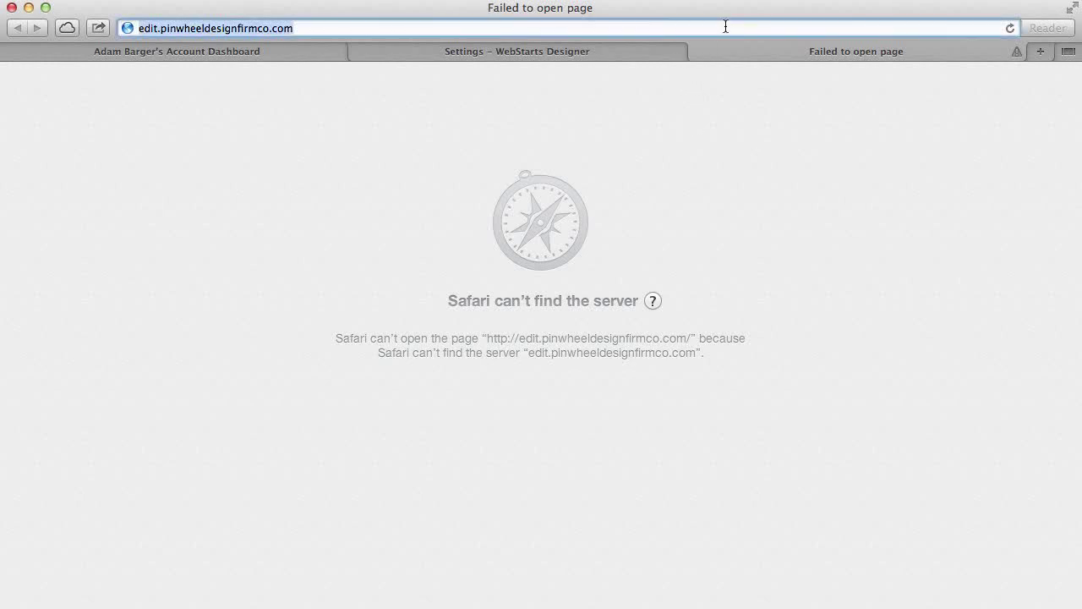
pyautogui.press('Return')
pyautogui.click(724, 27)
pyautogui.press('Return')
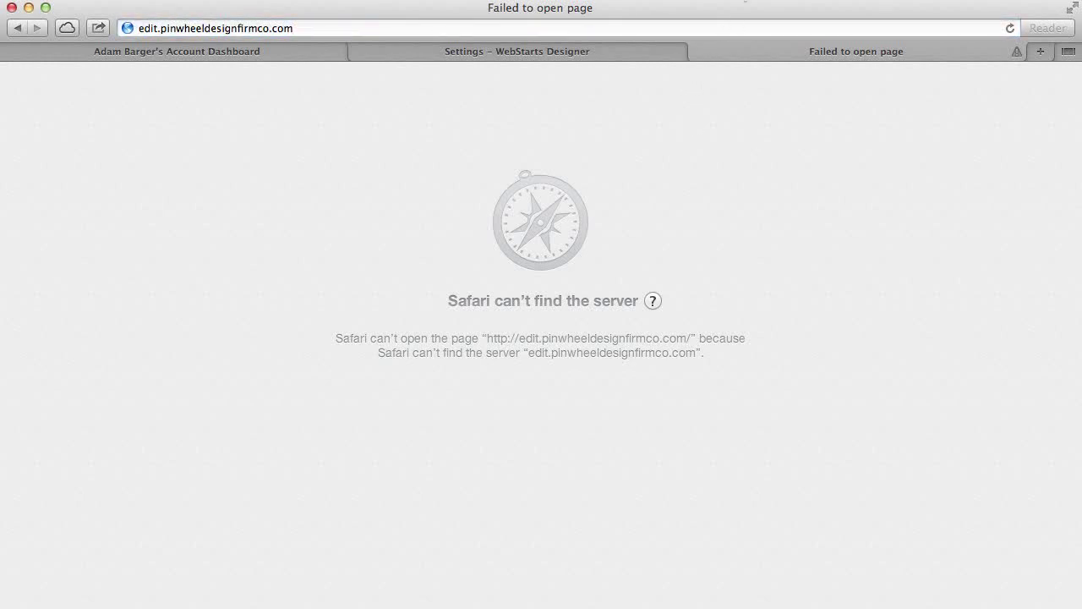
pyautogui.click(697, 53)
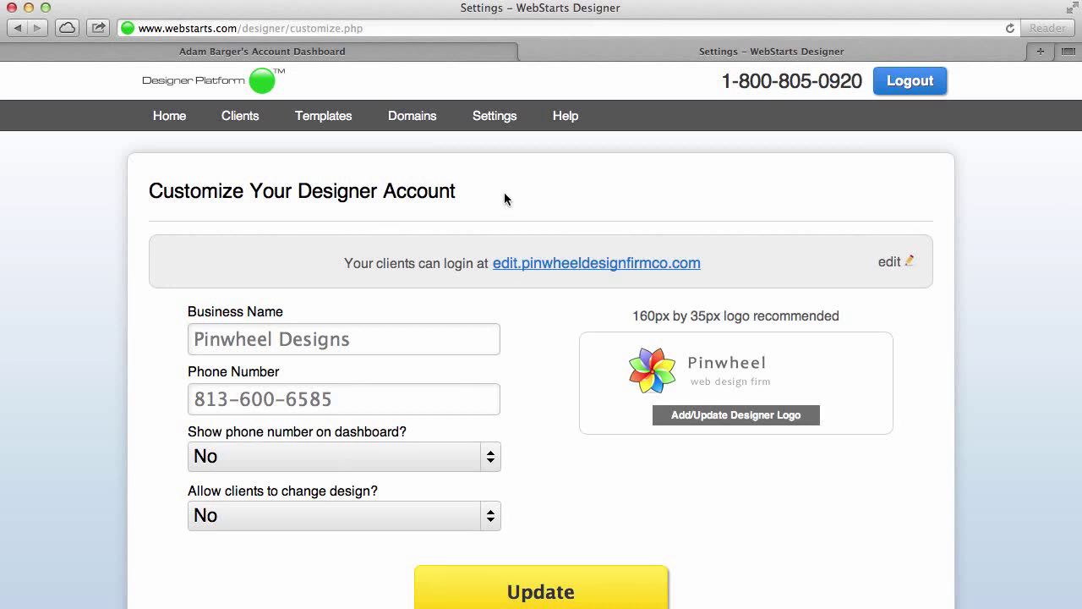
# Start building a new template titled 'Website Layout'
pyautogui.click(325, 119)
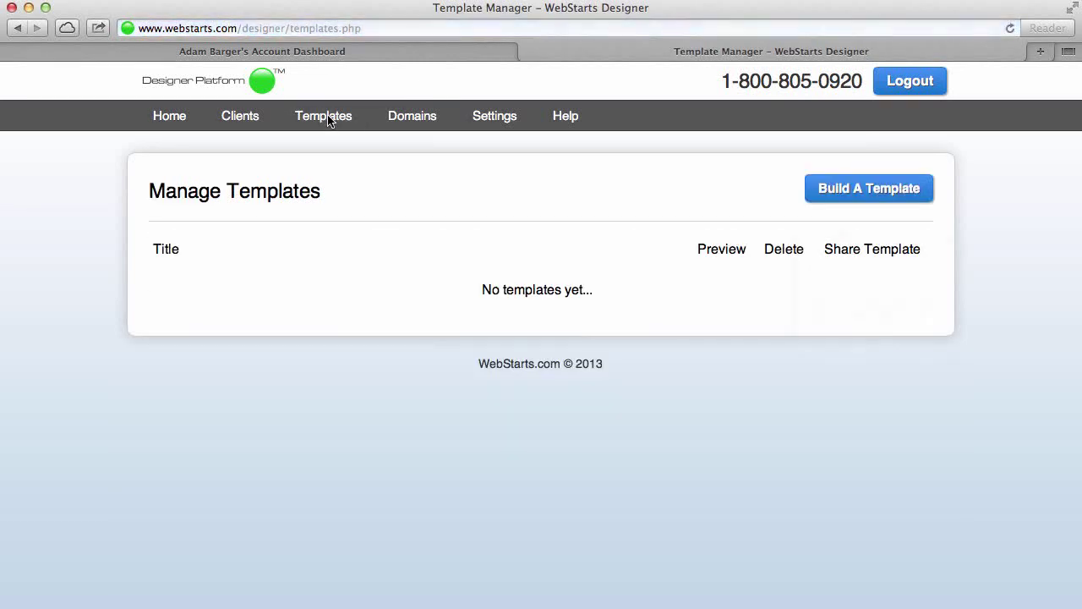
pyautogui.click(905, 200)
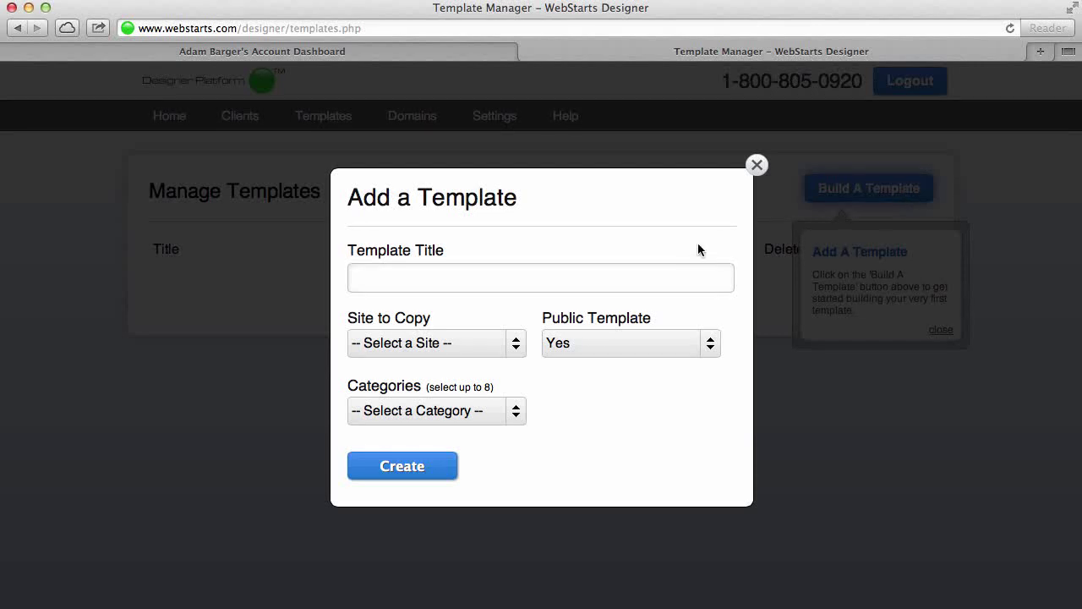
pyautogui.click(675, 271)
pyautogui.write('Webist')
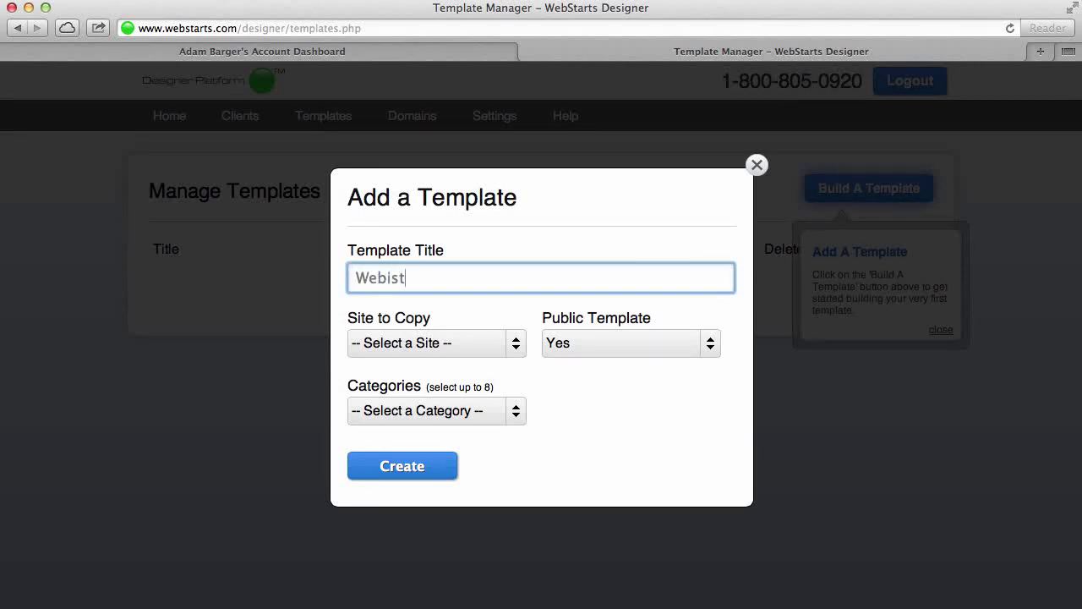
pyautogui.write('e L')
pyautogui.press('BackSpace')
pyautogui.press('BackSpace')
pyautogui.press('BackSpace')
pyautogui.press('BackSpace')
pyautogui.write('site Layout')
# Base it on the client's site, set Public Template to No, choose Art and Photography, and create it
pyautogui.click(515, 343)
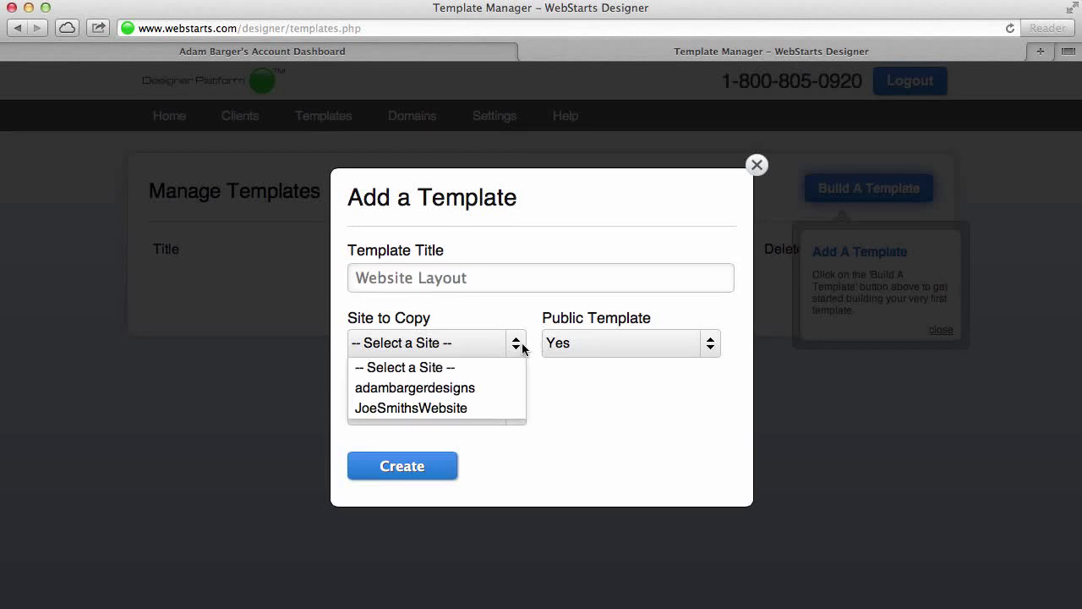
pyautogui.click(463, 410)
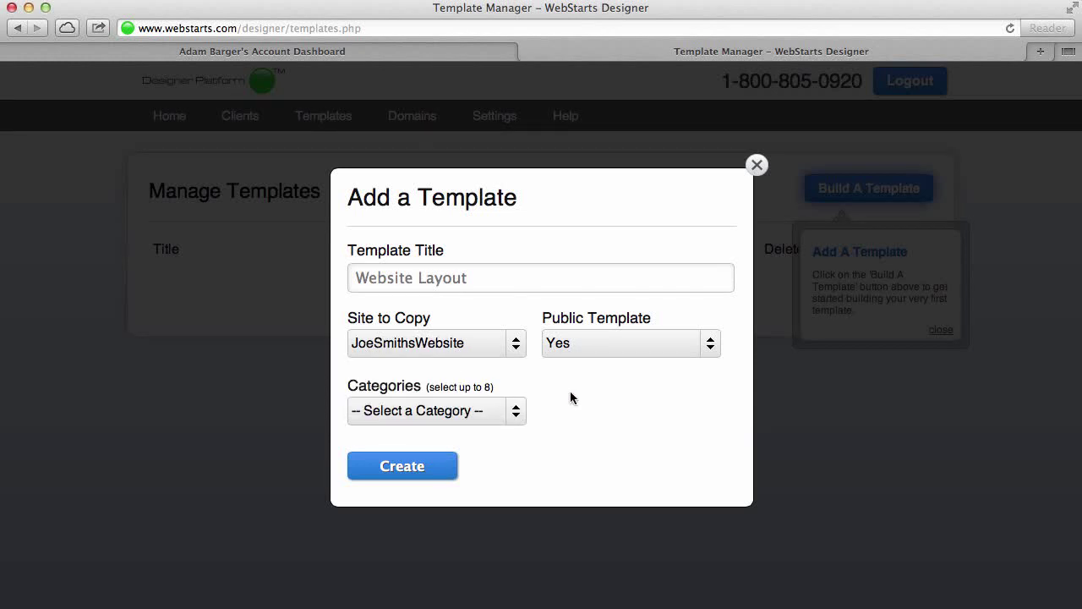
pyautogui.click(661, 344)
pyautogui.click(614, 399)
pyautogui.click(512, 411)
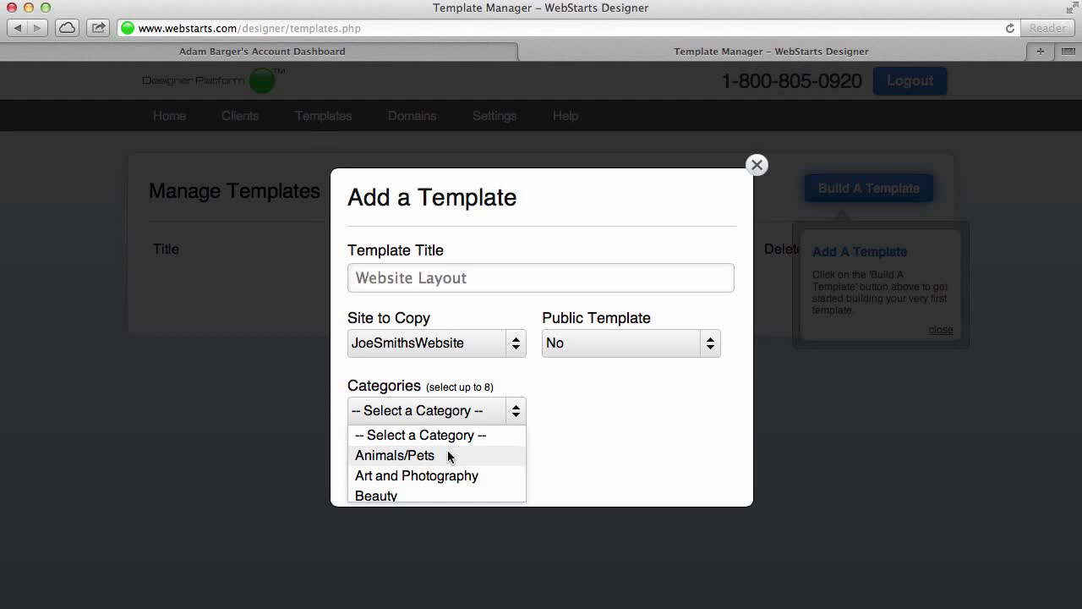
pyautogui.click(442, 476)
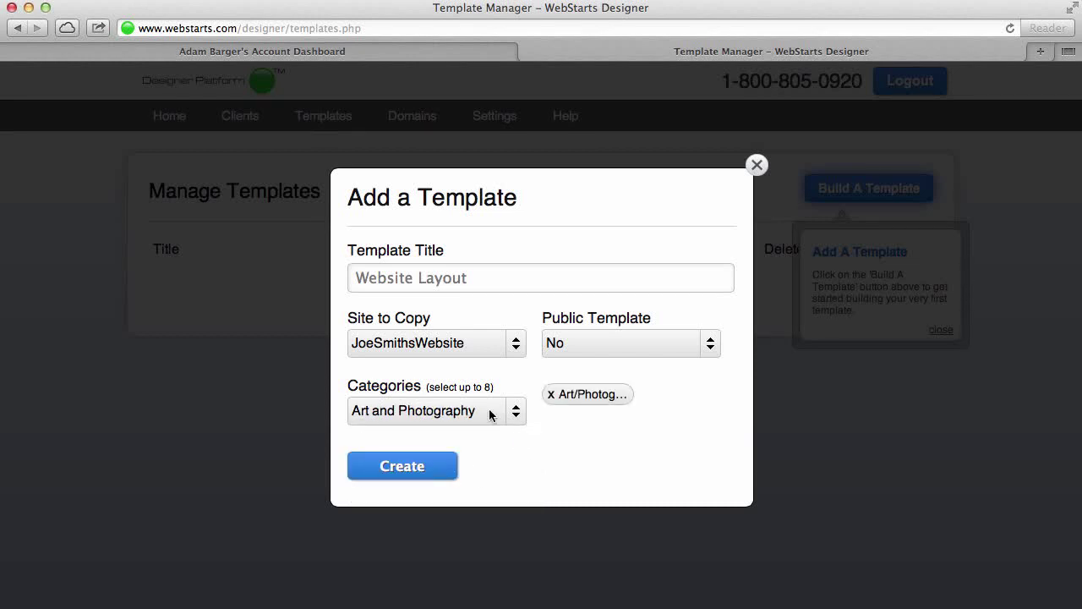
pyautogui.click(429, 478)
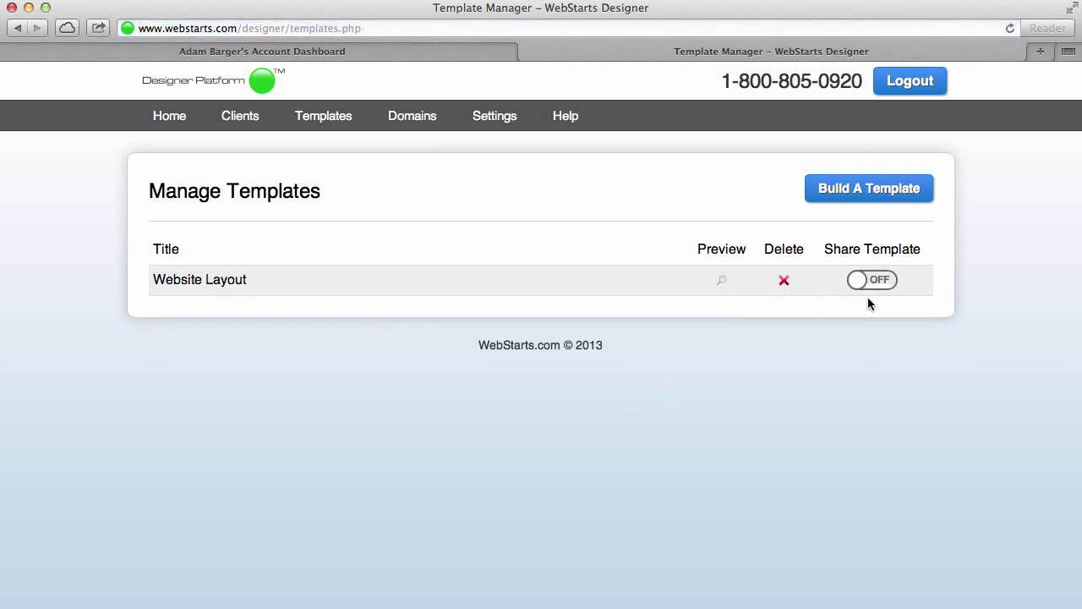
pyautogui.click(721, 281)
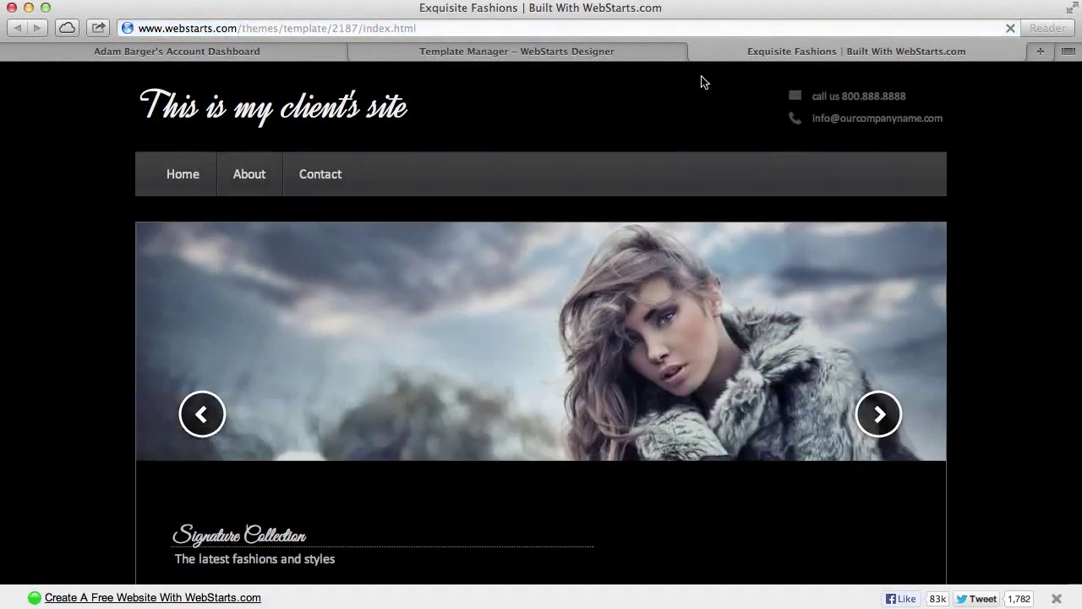
pyautogui.click(698, 51)
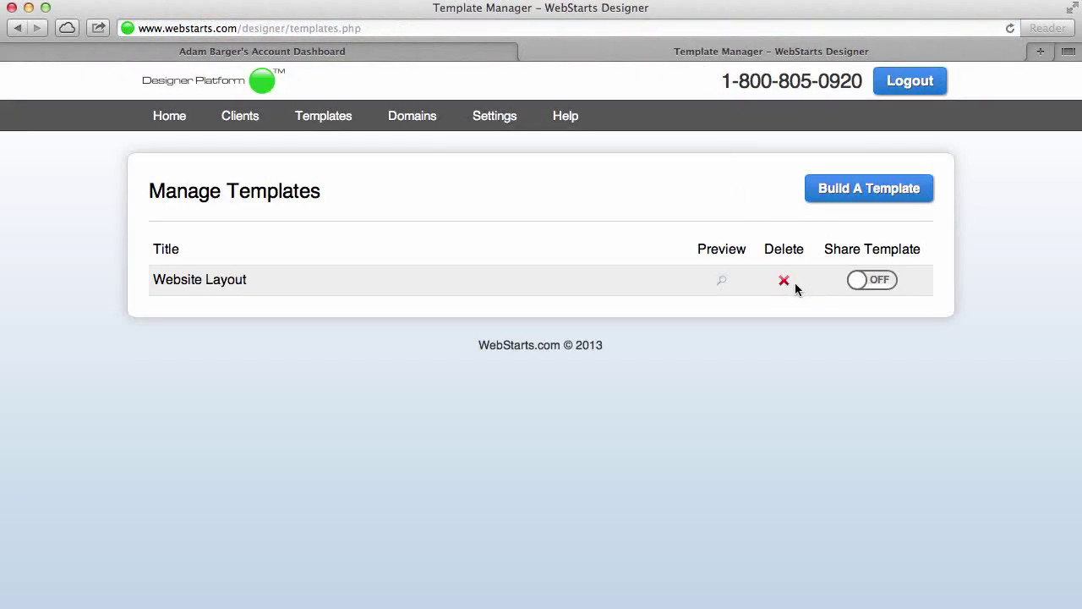
pyautogui.click(878, 283)
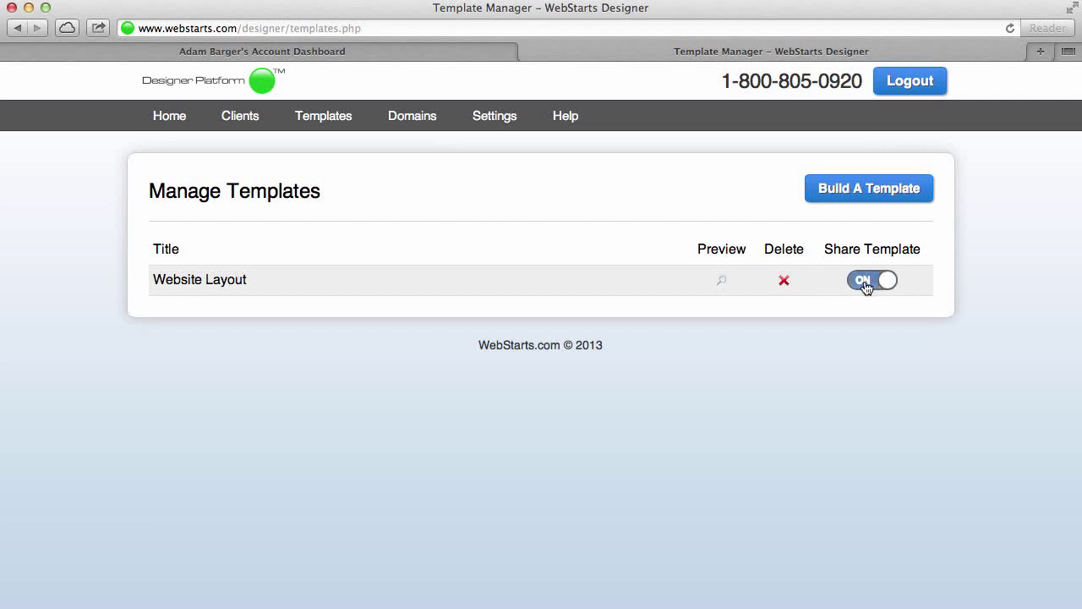
pyautogui.click(866, 284)
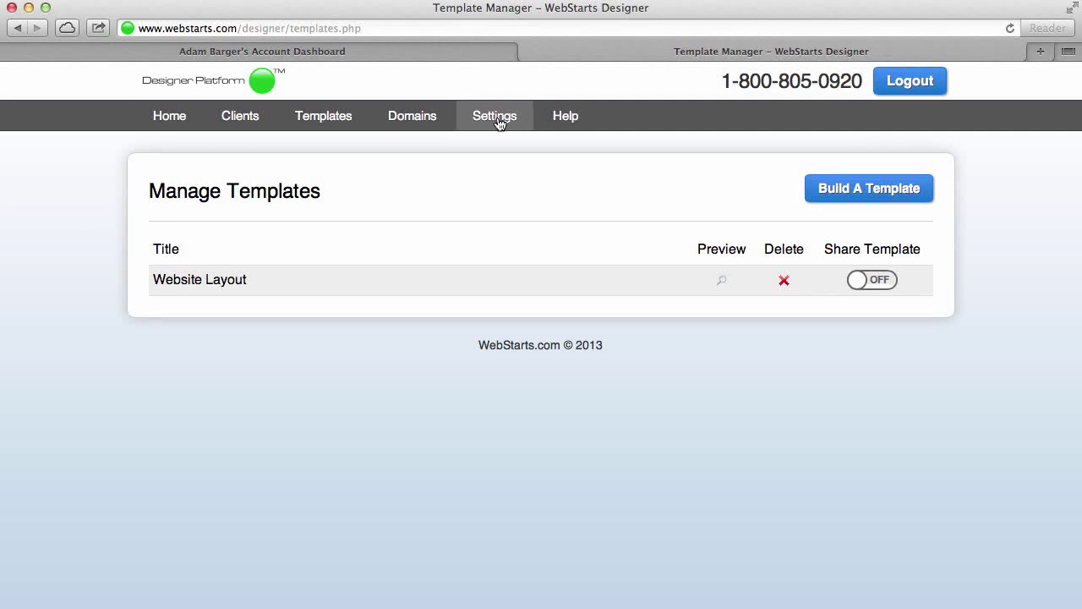
# Try the clients' login address from Settings again and close the failed page
pyautogui.click(498, 119)
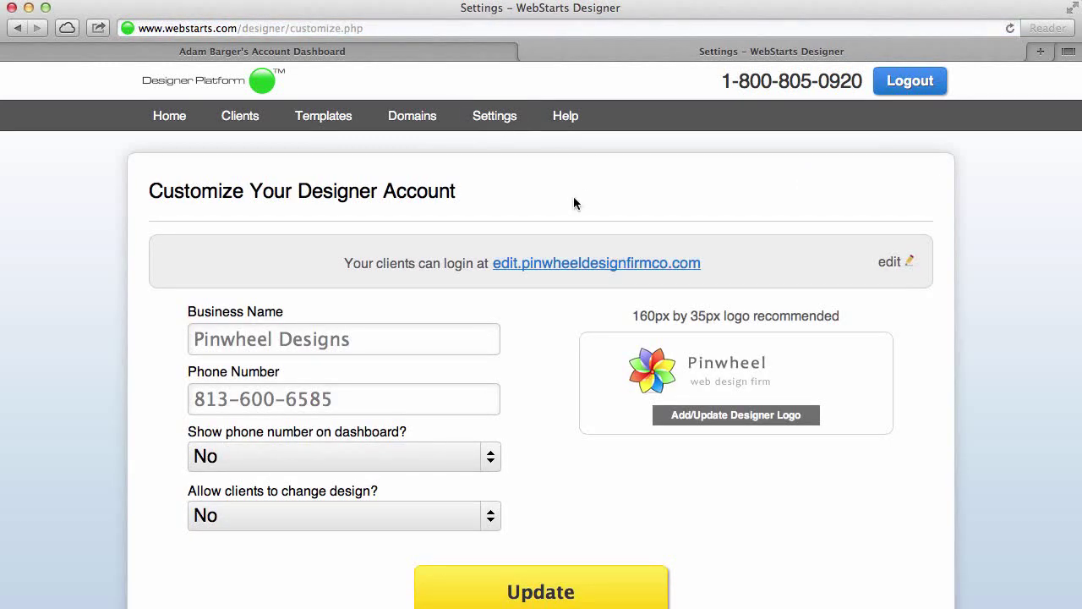
pyautogui.click(577, 263)
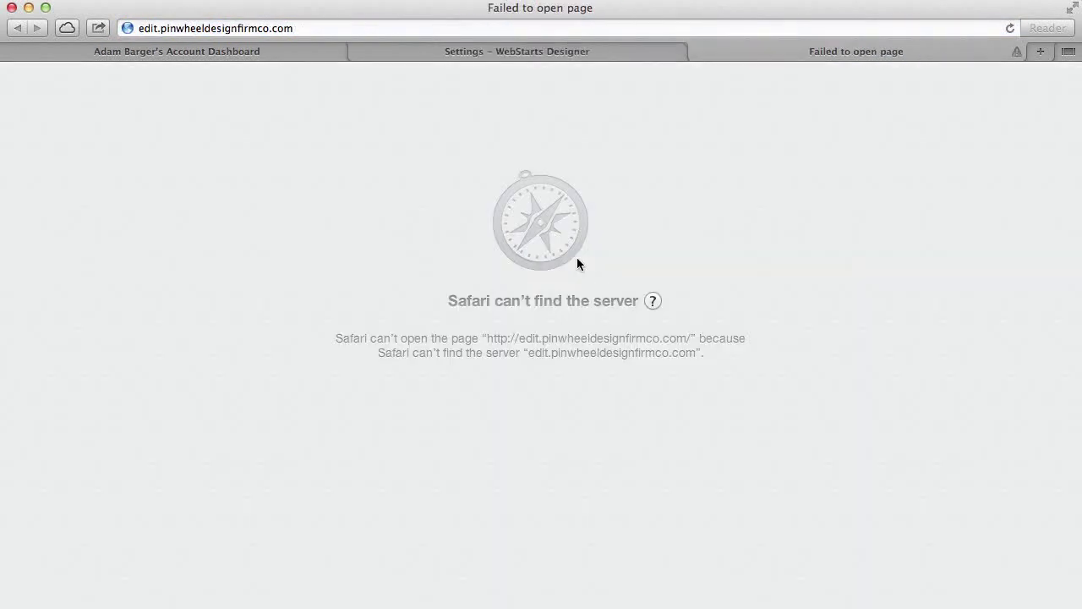
pyautogui.click(695, 51)
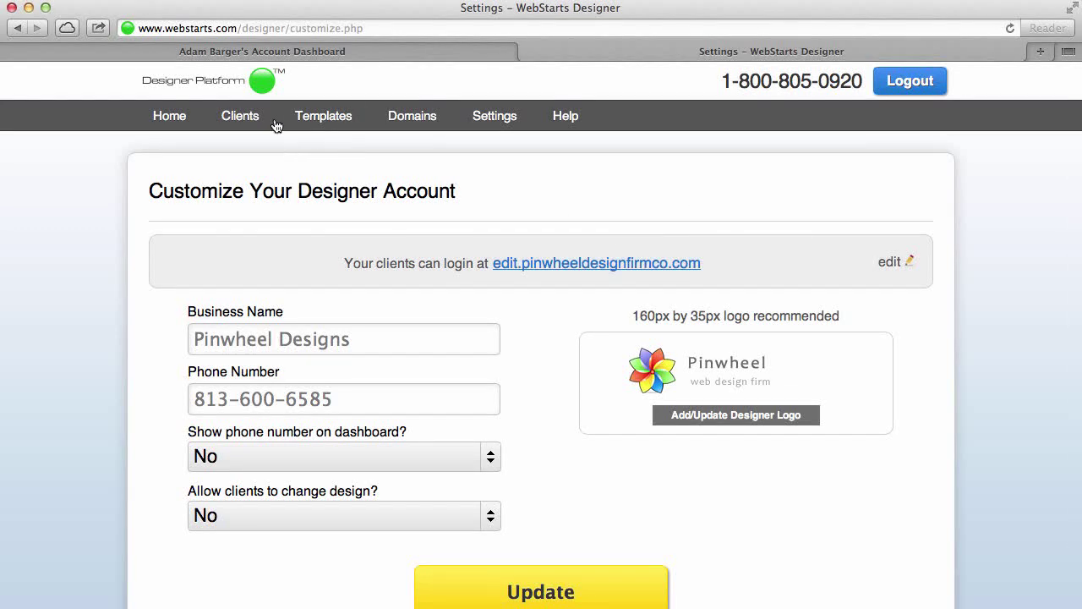
# Open the client site's page dashboard from the Clients list, then close it
pyautogui.click(245, 121)
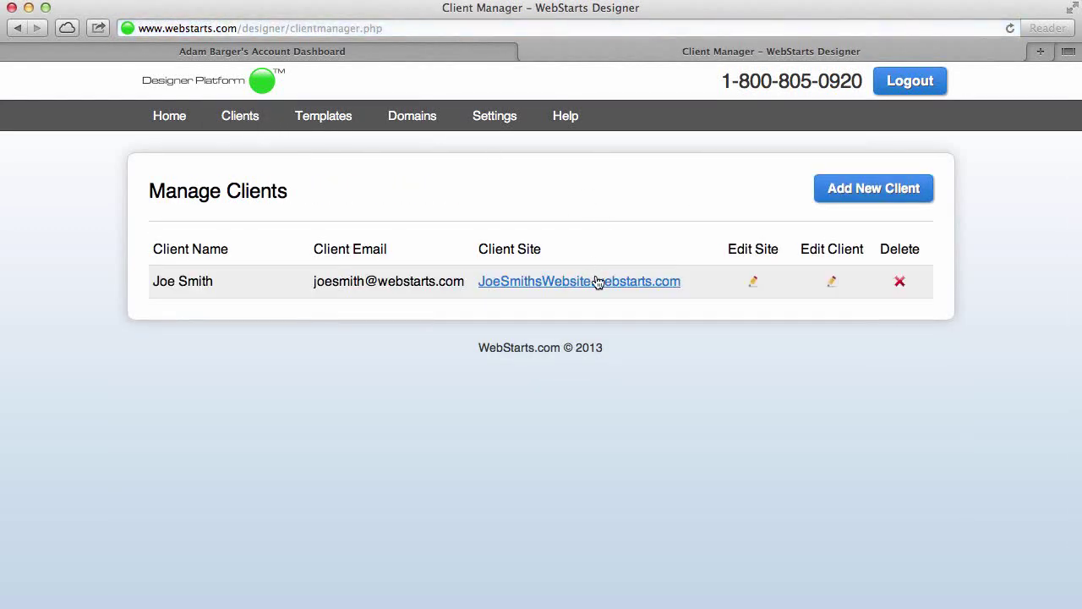
pyautogui.click(754, 282)
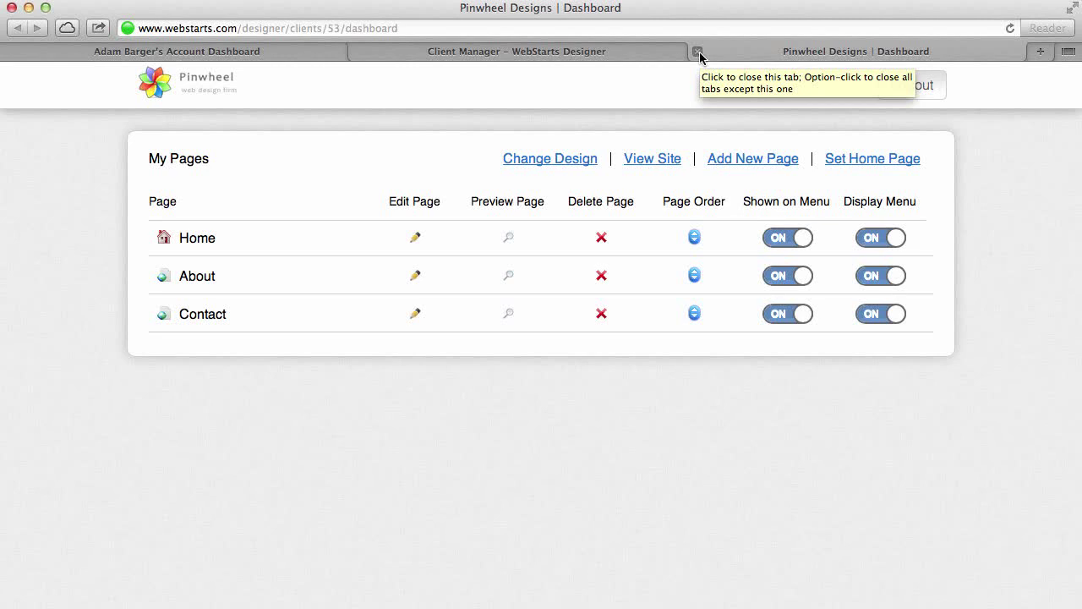
pyautogui.click(697, 52)
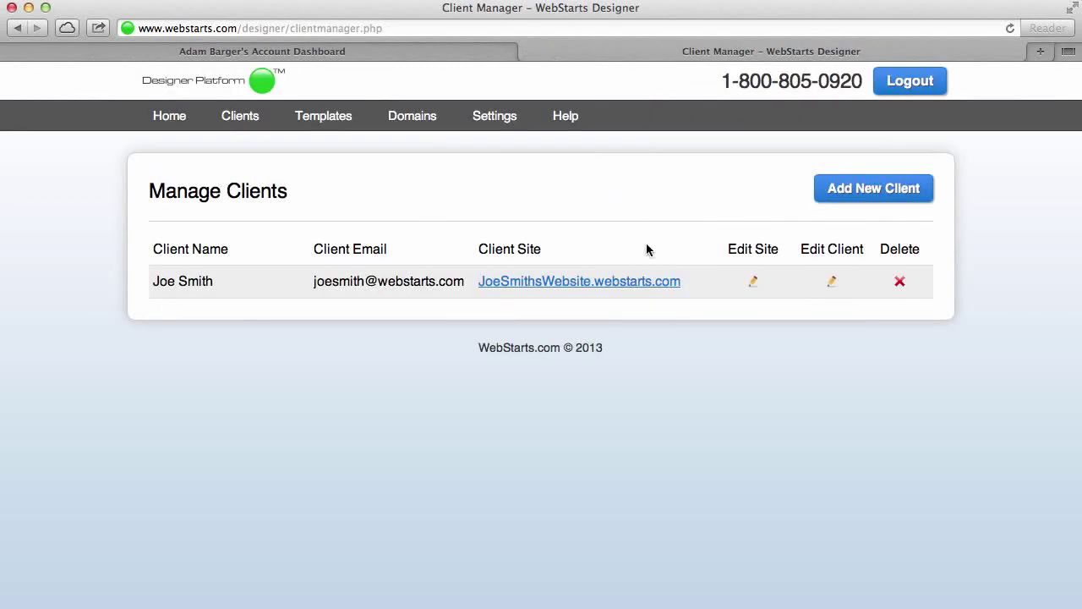